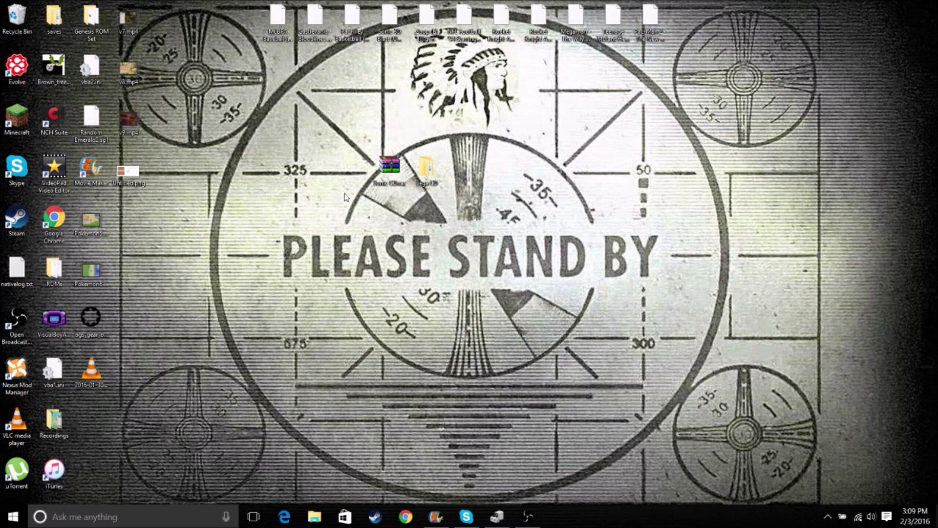
# Open the Sonic CD.rar archive from the desktop, then shrink and reposition its window to uncover the Sega CD folder
pyautogui.moveTo(389, 169)
pyautogui.mouseDown()
pyautogui.moveTo(313, 149)
pyautogui.moveTo(315, 118)
pyautogui.moveTo(384, 152)
pyautogui.moveTo(390, 167)
pyautogui.mouseUp()
pyautogui.press('Return')
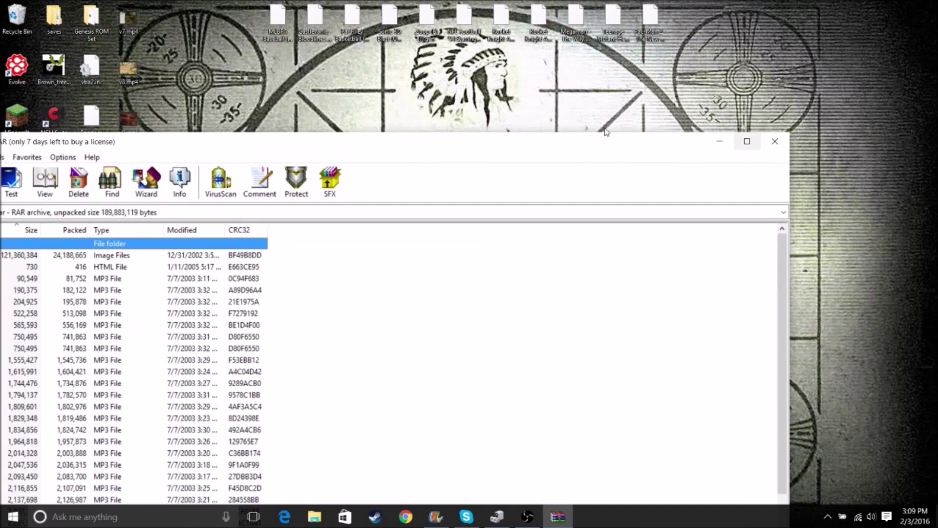
pyautogui.moveTo(525, 142); pyautogui.dragTo(576, 27)
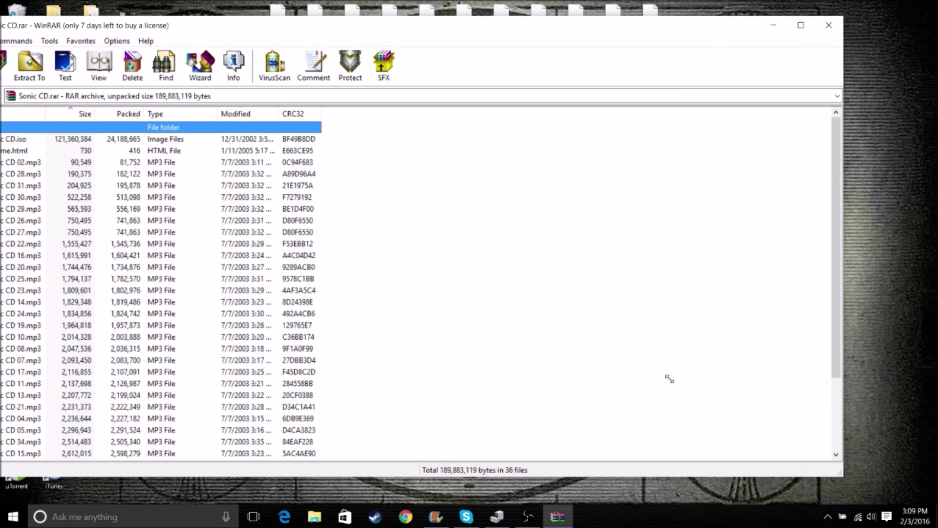
pyautogui.moveTo(841, 477); pyautogui.dragTo(416, 410)
pyautogui.moveTo(260, 27); pyautogui.dragTo(232, 62)
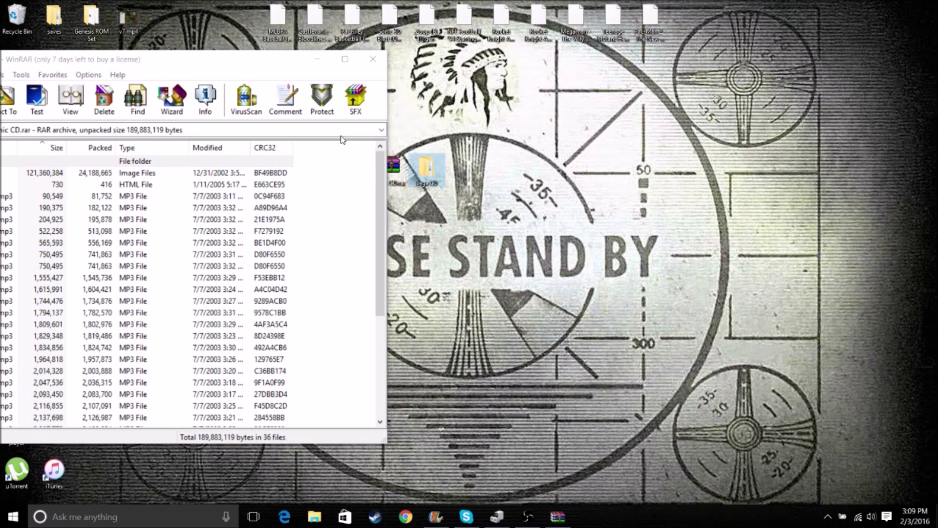
# Create a new folder named Sonic CD inside the desktop's Sega CD folder
pyautogui.doubleClick(427, 168)
pyautogui.scroll(-1, 277, 201)
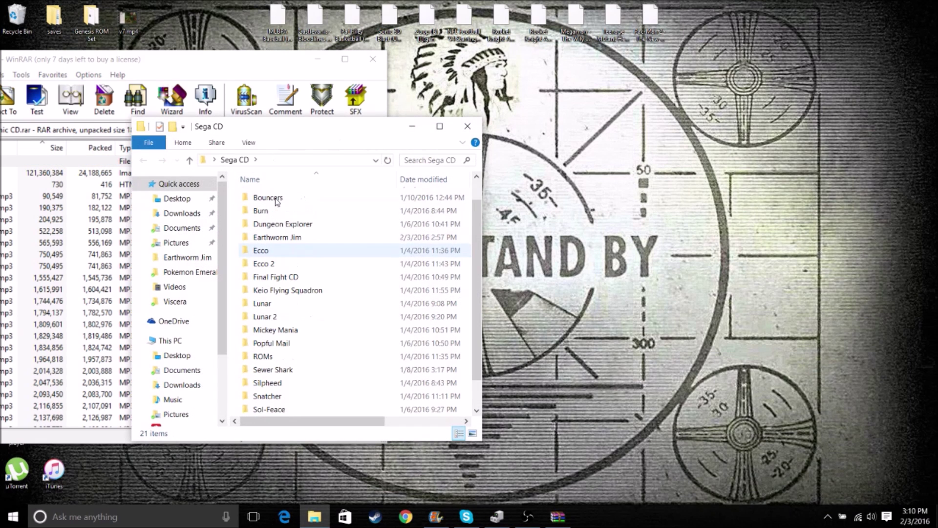
pyautogui.scroll(1, 299, 205)
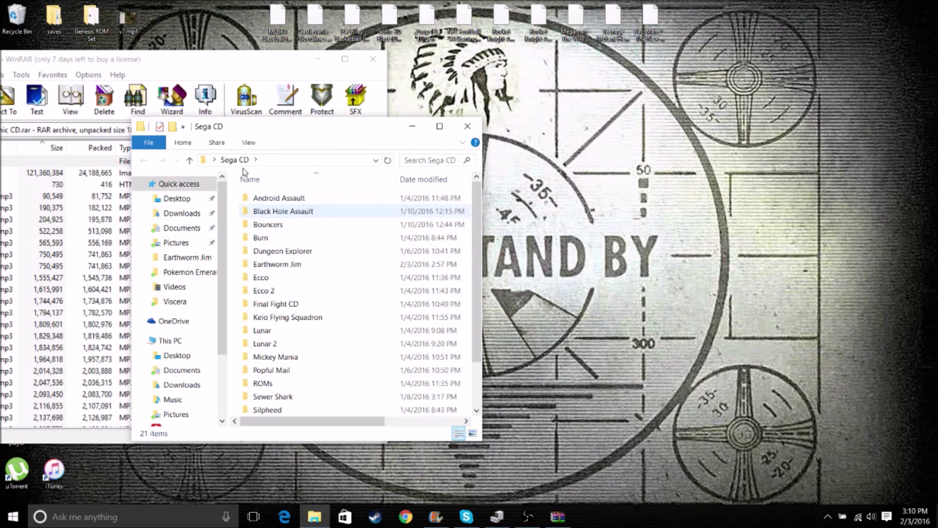
pyautogui.rightClick(234, 200)
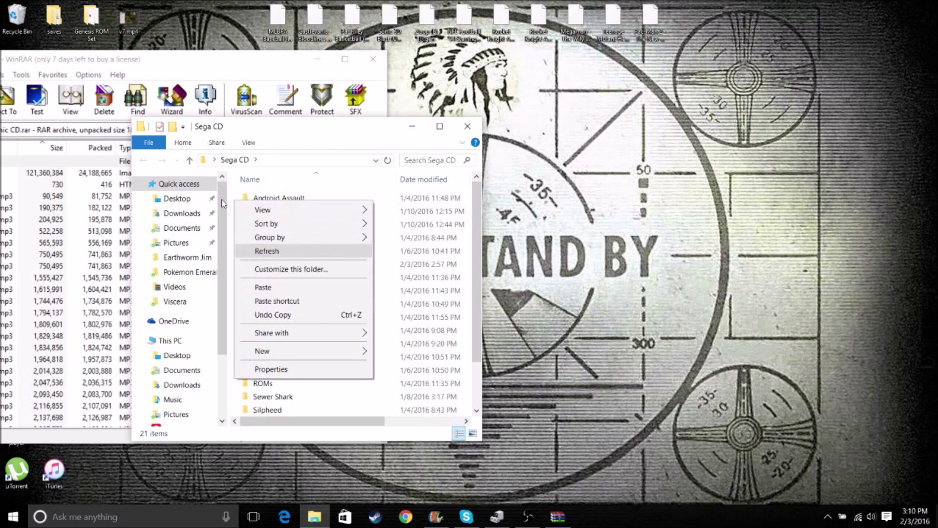
pyautogui.moveTo(322, 350)
pyautogui.press('Return')
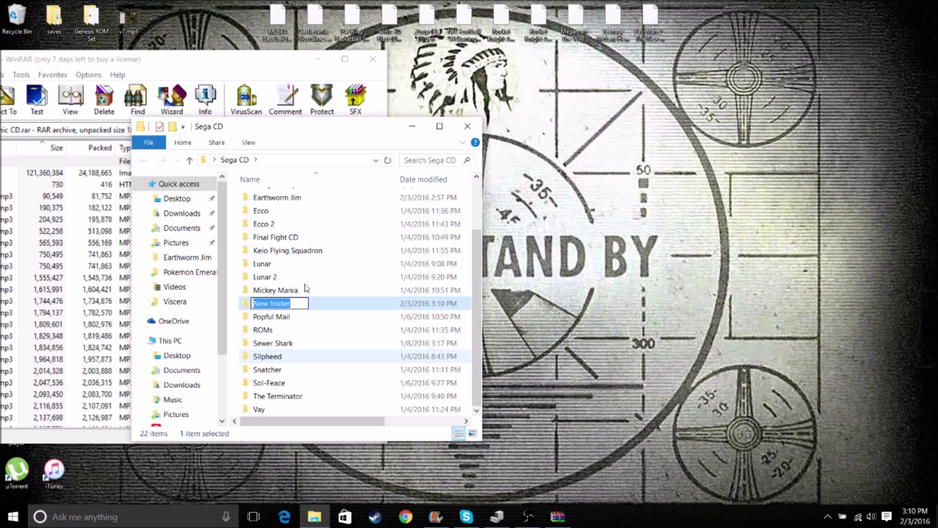
pyautogui.write('Sonic ')
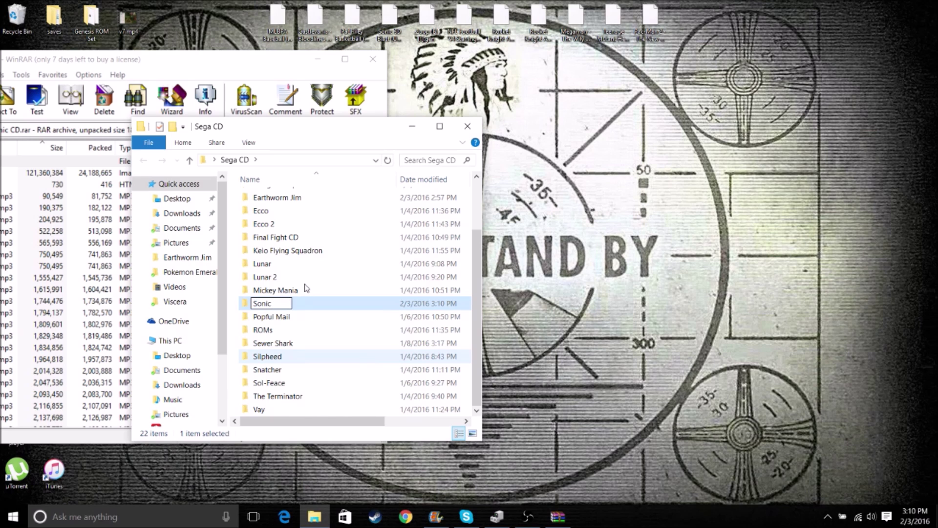
pyautogui.write('CD')
pyautogui.press('Return')
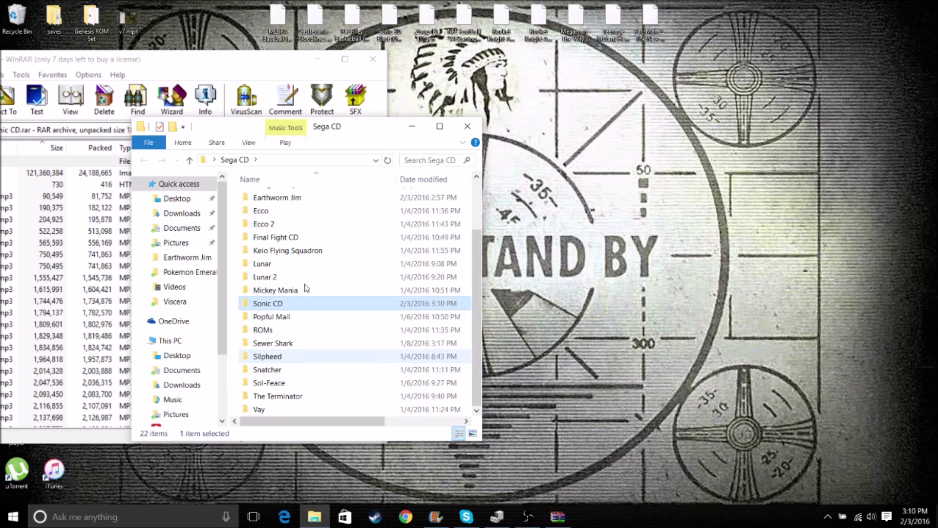
# Extract all files from the Sonic CD.rar archive into the new Sonic CD folder, then close the archive
pyautogui.moveTo(384, 126); pyautogui.dragTo(751, 104)
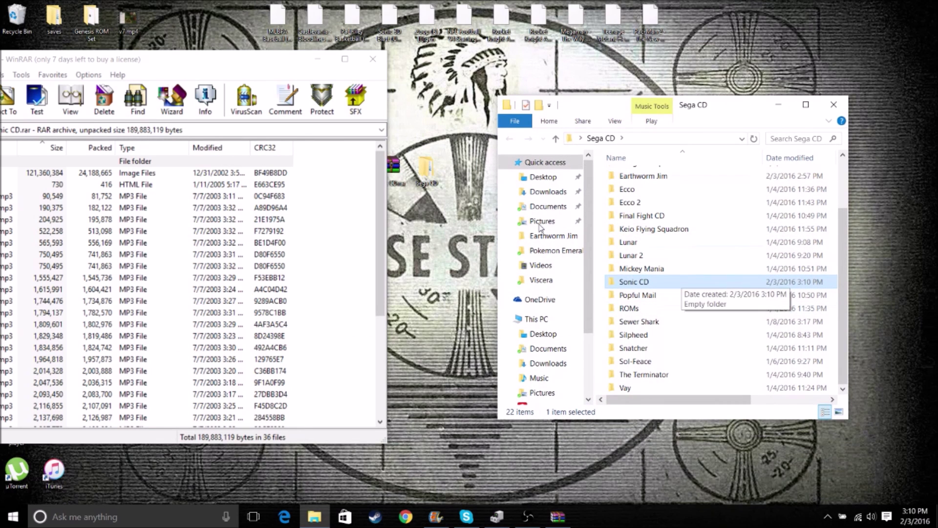
pyautogui.press('Return')
pyautogui.moveTo(203, 59); pyautogui.dragTo(328, 23)
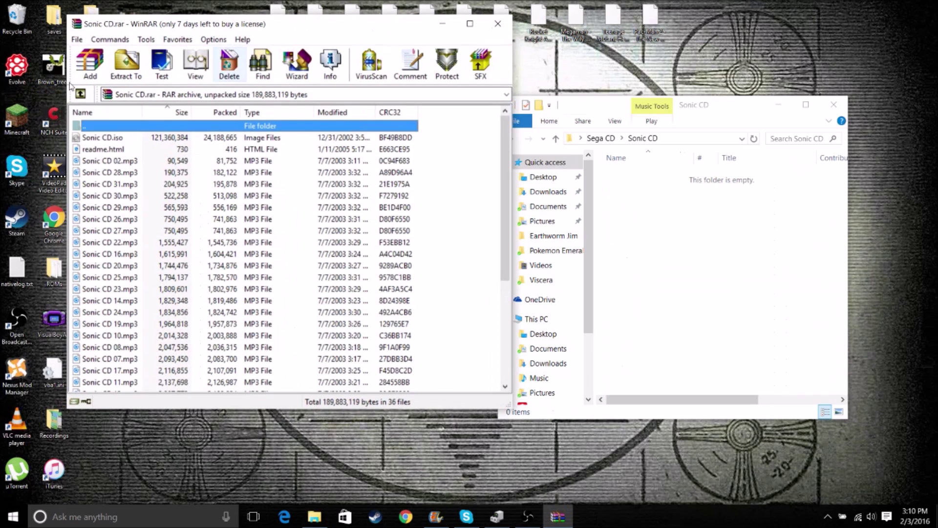
pyautogui.click(126, 138)
pyautogui.scroll(-5, 147, 254)
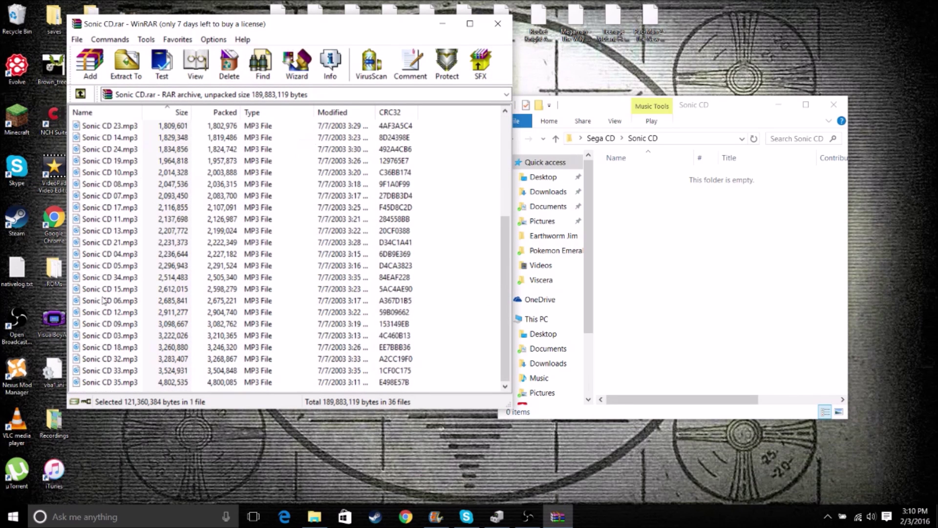
pyautogui.hotkey('ctrl', 'a')
pyautogui.moveTo(175, 243); pyautogui.dragTo(635, 234)
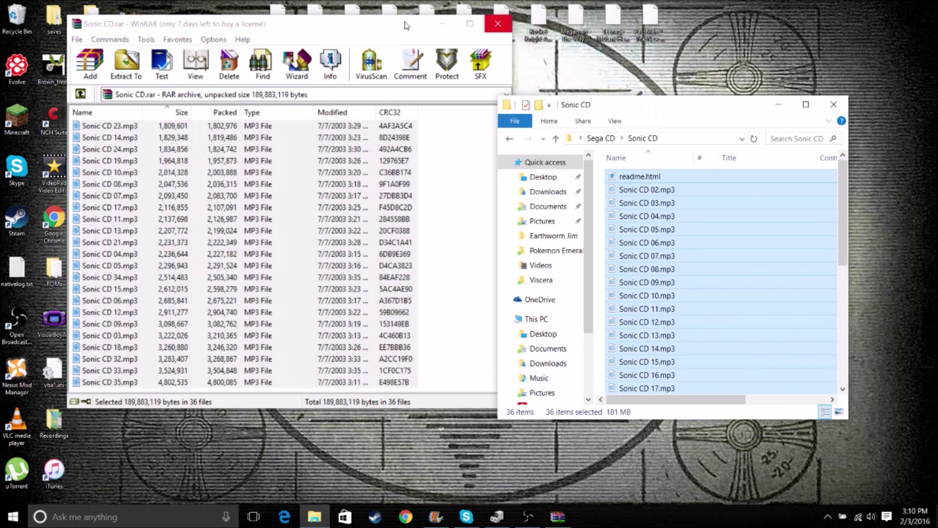
pyautogui.click(498, 24)
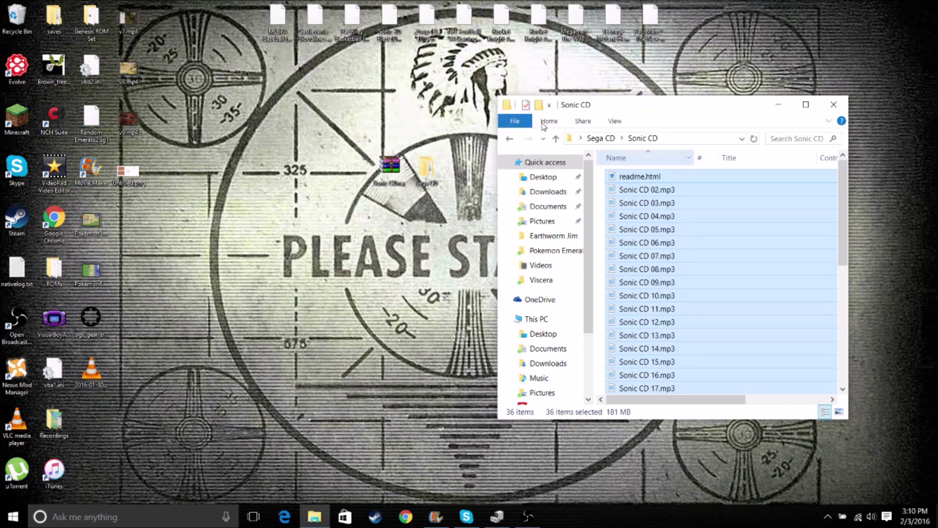
# Delete readme.html from the Sonic CD folder
pyautogui.press('Home')
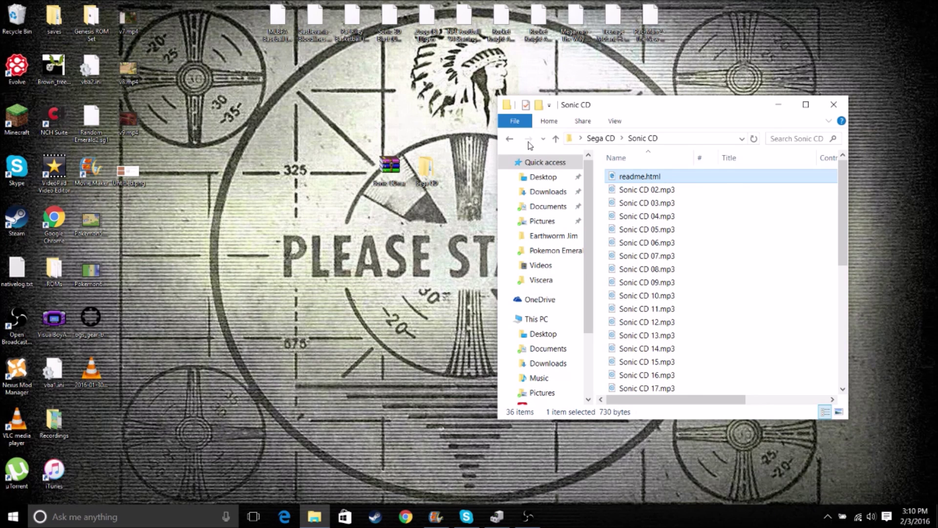
pyautogui.press('Delete')
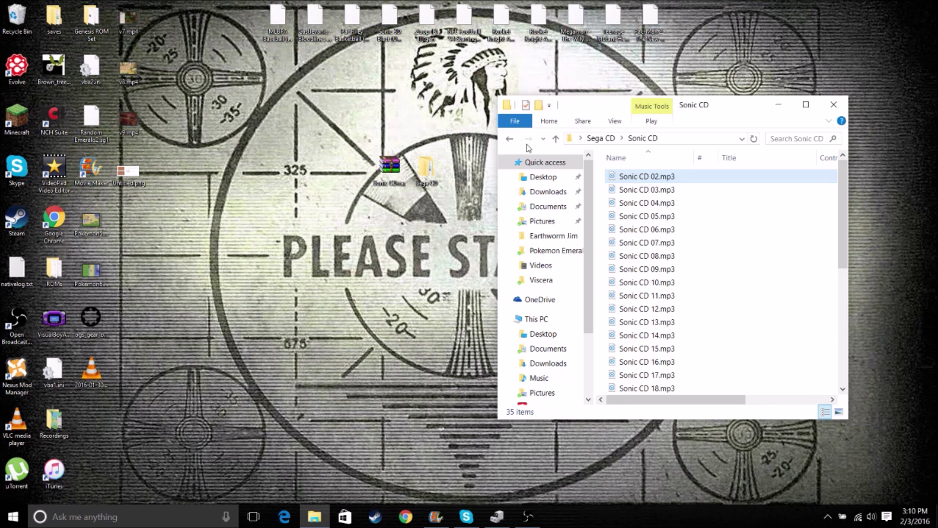
# Look through the extracted MP3 tracks and the ISO image in the Sonic CD folder, then close the folder window
pyautogui.scroll(-4, 528, 145)
pyautogui.scroll(-2, 541, 177)
pyautogui.press('Down')
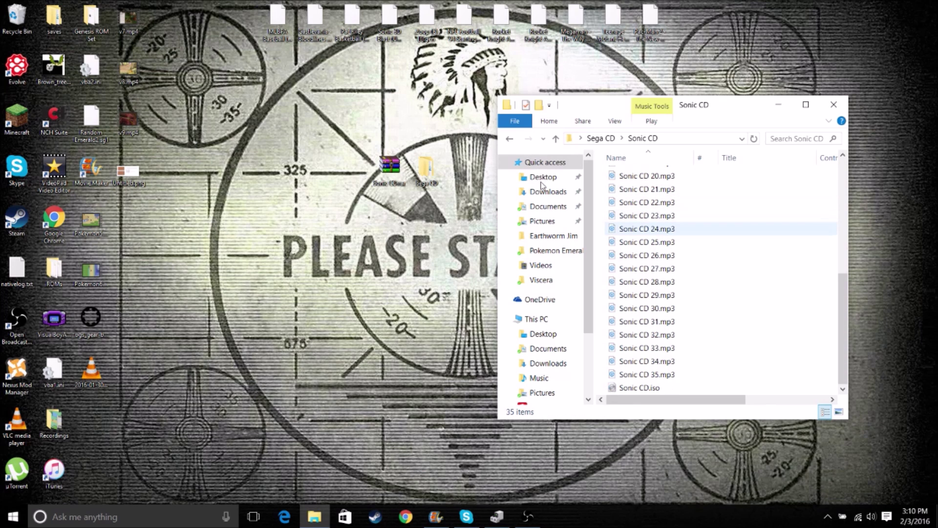
pyautogui.press('Up')
pyautogui.press('Up')
pyautogui.press('Up')
pyautogui.press('Up')
pyautogui.press('Up')
pyautogui.press('Up')
pyautogui.press('Up')
pyautogui.press('Up')
pyautogui.press('Up')
pyautogui.press('Up')
pyautogui.press('Up')
pyautogui.press('Up')
pyautogui.press('Up')
pyautogui.press('Up')
pyautogui.press('Up')
pyautogui.press('Up')
pyautogui.press('Up')
pyautogui.press('Up')
pyautogui.press('Up')
pyautogui.press('Up')
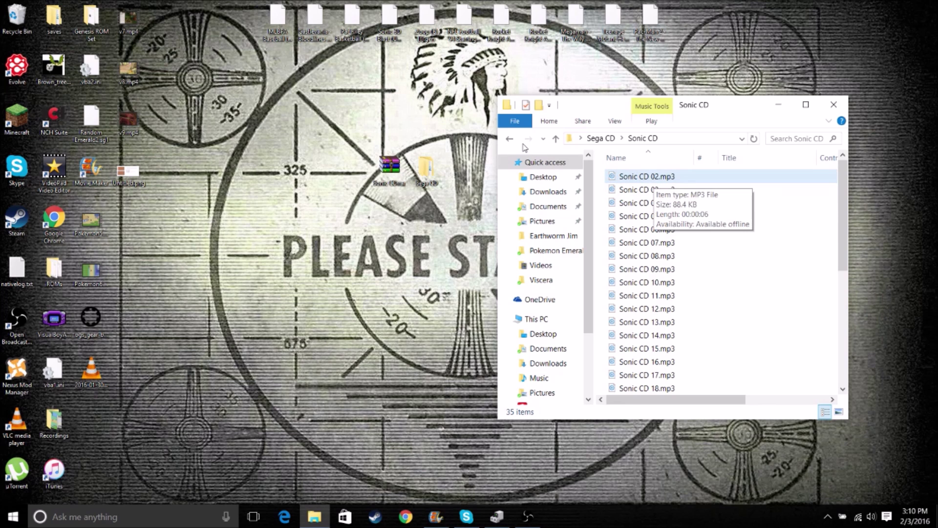
pyautogui.press('Down')
pyautogui.press('Down')
pyautogui.press('Down')
pyautogui.press('Down')
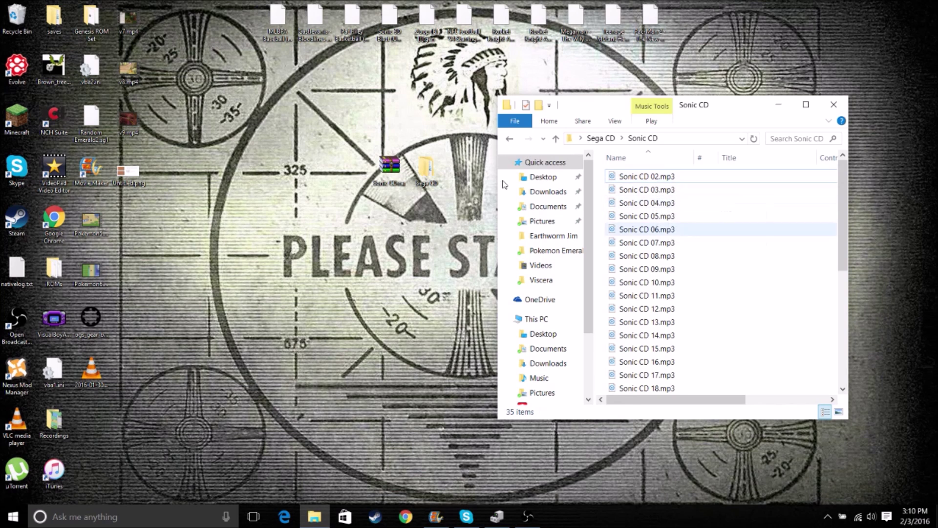
pyautogui.press('Up')
pyautogui.press('Up')
pyautogui.press('Up')
pyautogui.press('Up')
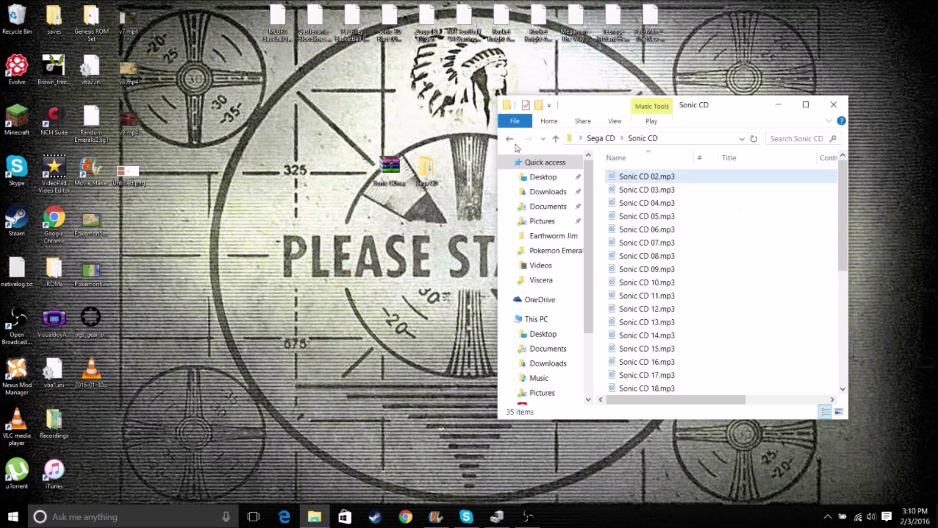
pyautogui.scroll(-6, 660, 182)
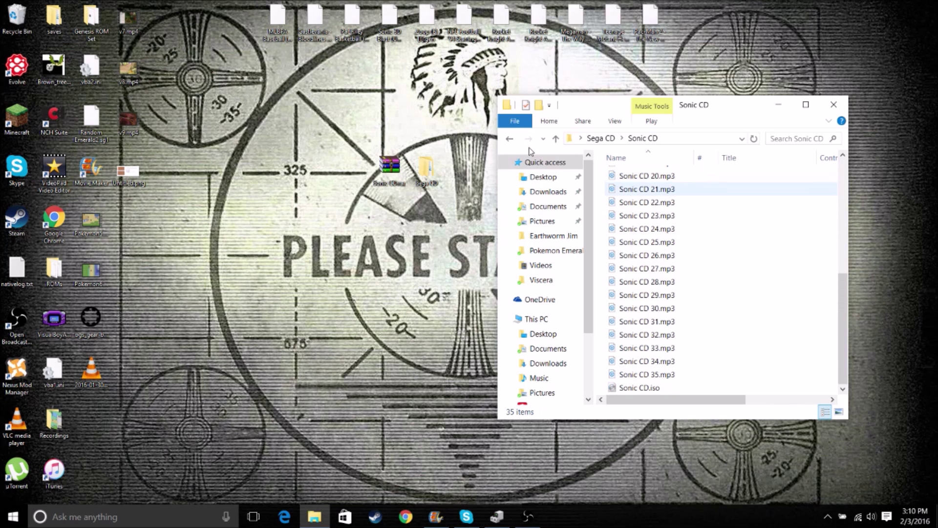
pyautogui.press('Down')
pyautogui.press('Down')
pyautogui.press('Down')
pyautogui.press('Down')
pyautogui.press('Down')
pyautogui.press('Down')
pyautogui.press('Down')
pyautogui.press('Down')
pyautogui.press('Down')
pyautogui.press('Down')
pyautogui.press('Down')
pyautogui.press('Down')
pyautogui.press('Down')
pyautogui.press('Down')
pyautogui.press('Down')
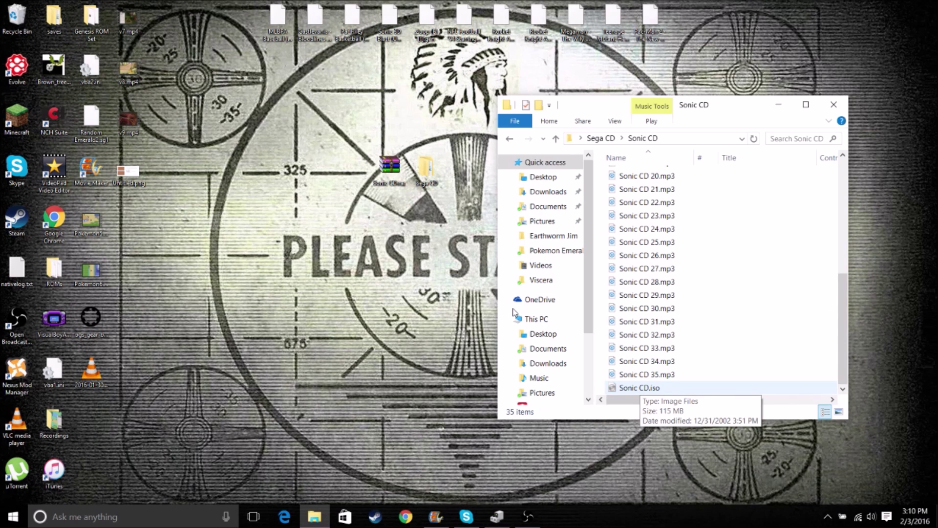
pyautogui.press('Up')
pyautogui.press('Up')
pyautogui.press('Up')
pyautogui.press('Up')
pyautogui.press('Up')
pyautogui.press('Up')
pyautogui.press('Up')
pyautogui.press('Up')
pyautogui.press('Up')
pyautogui.press('Up')
pyautogui.press('Up')
pyautogui.press('Up')
pyautogui.press('Up')
pyautogui.press('Up')
pyautogui.press('Up')
pyautogui.press('Up')
pyautogui.press('Up')
pyautogui.press('Up')
pyautogui.press('Up')
pyautogui.press('Up')
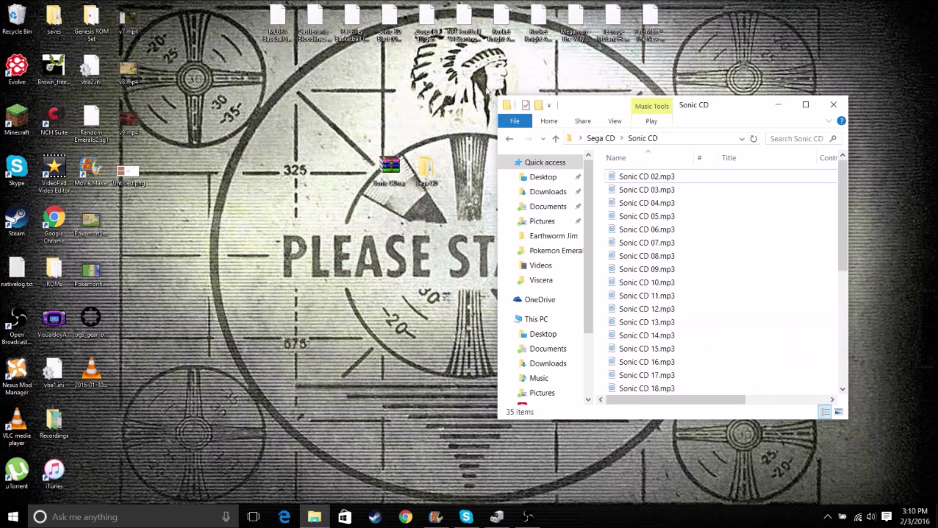
pyautogui.moveTo(609, 114); pyautogui.dragTo(132, 197)
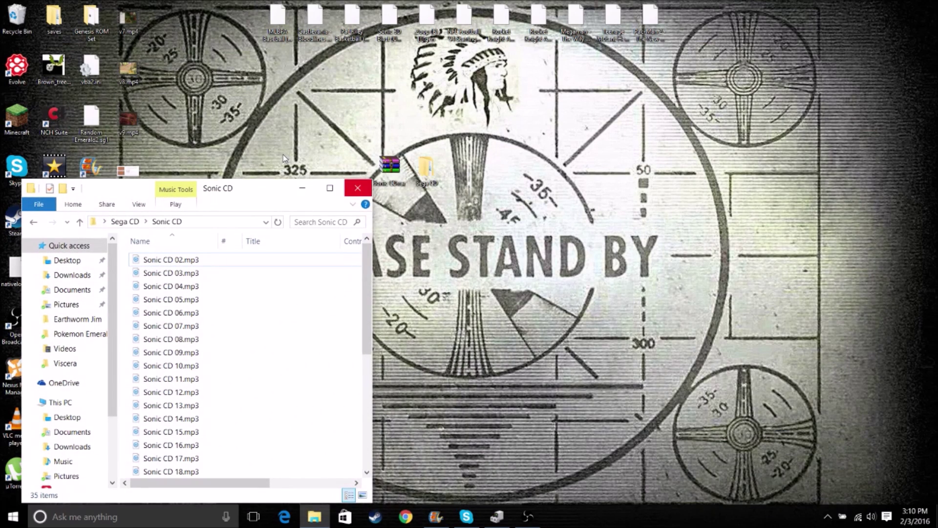
pyautogui.click(358, 188)
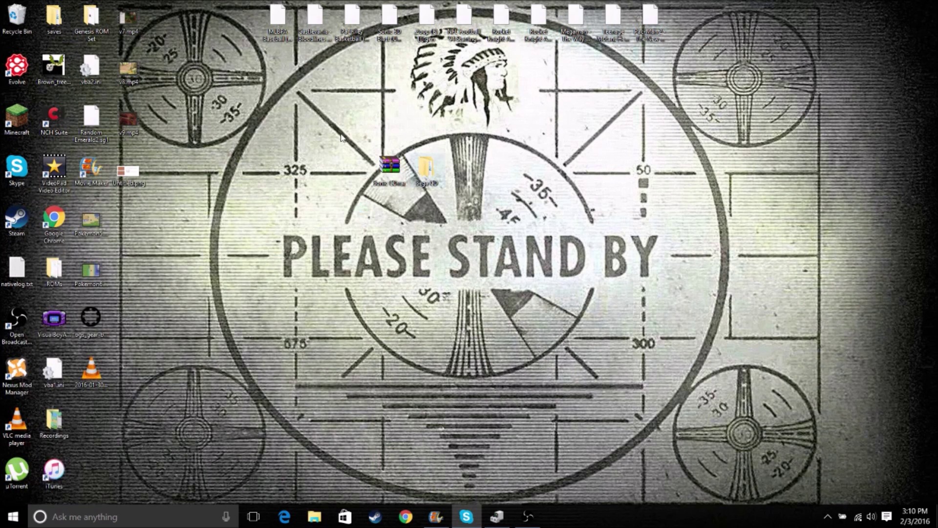
# Launch winLAME from the Burn folder inside Sega CD and open its input audio file selection
pyautogui.doubleClick(426, 169)
pyautogui.moveTo(118, 185); pyautogui.dragTo(285, 97)
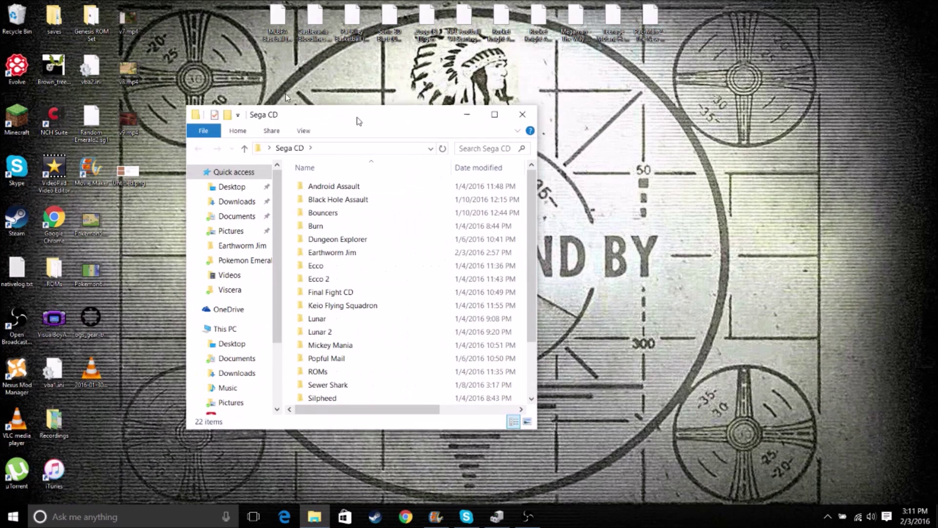
pyautogui.doubleClick(320, 209)
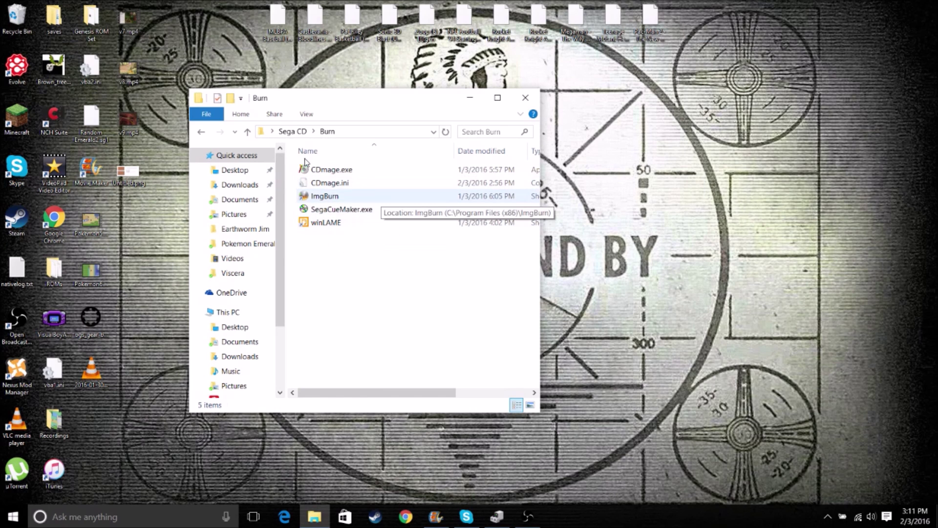
pyautogui.moveTo(341, 102)
pyautogui.mouseDown()
pyautogui.moveTo(425, 196)
pyautogui.moveTo(529, 193)
pyautogui.moveTo(414, 102)
pyautogui.moveTo(561, 88)
pyautogui.mouseUp()
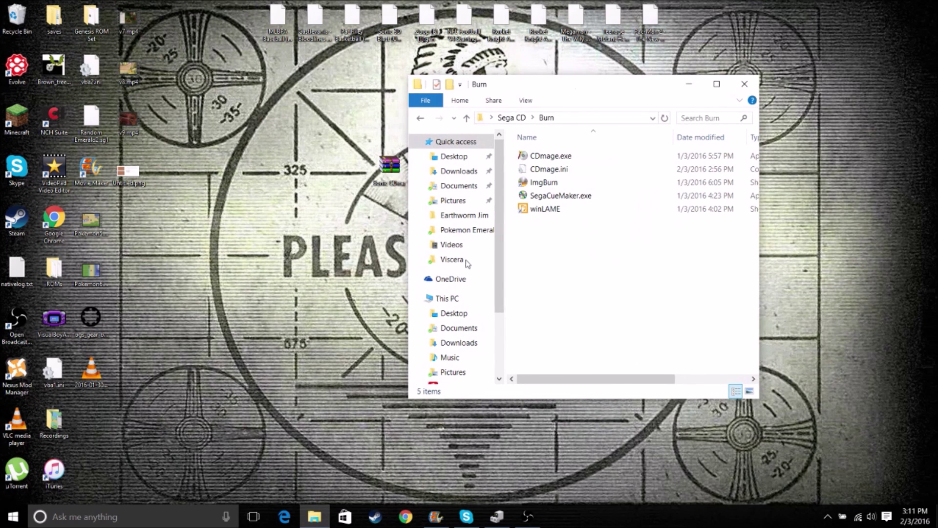
pyautogui.doubleClick(545, 208)
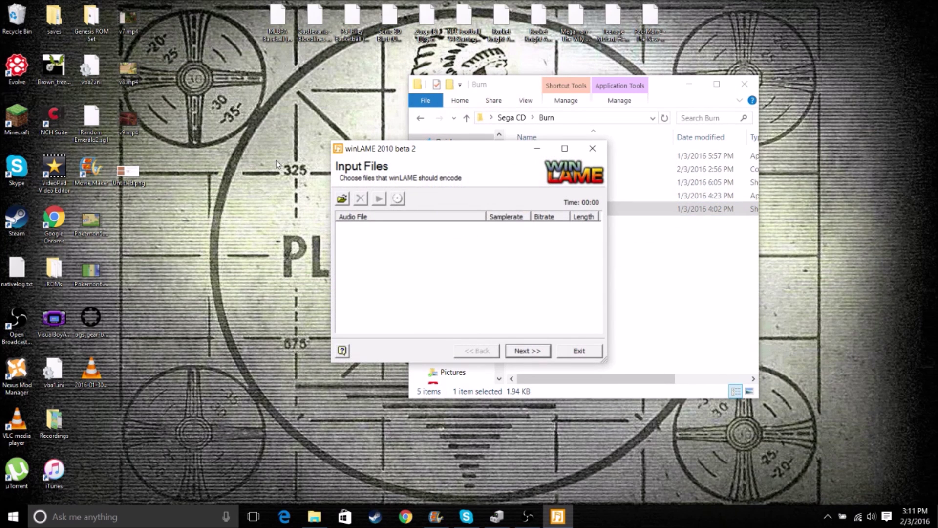
pyautogui.click(342, 198)
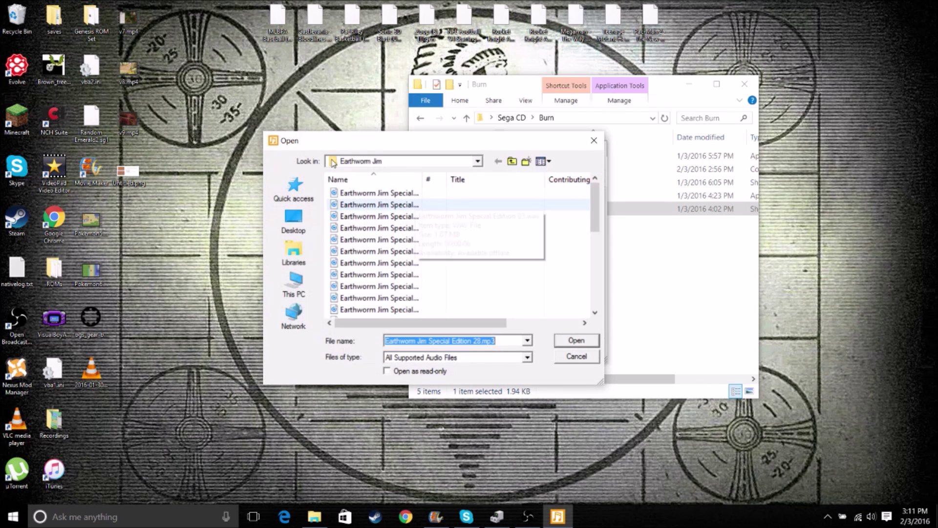
pyautogui.click(357, 205)
pyautogui.scroll(-6, 357, 208)
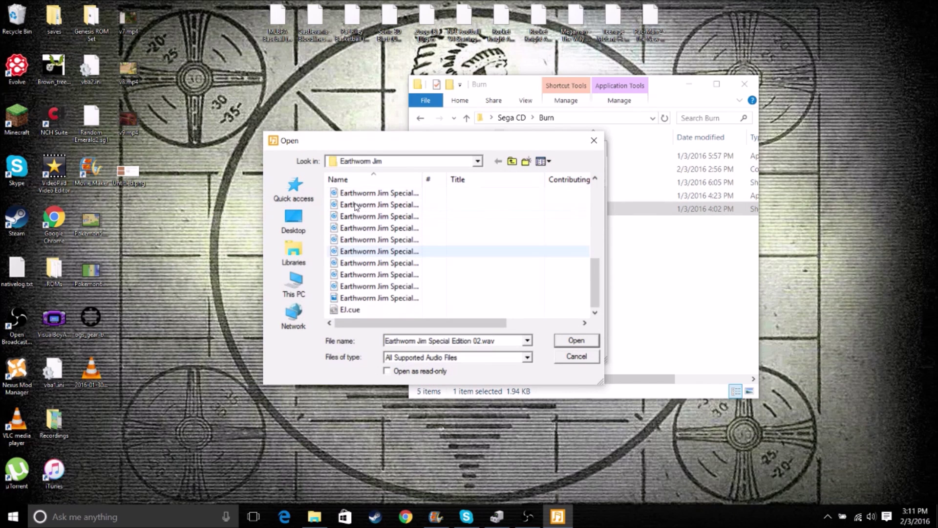
pyautogui.keyDown('shift'); pyautogui.click(379, 286); pyautogui.keyUp('shift')
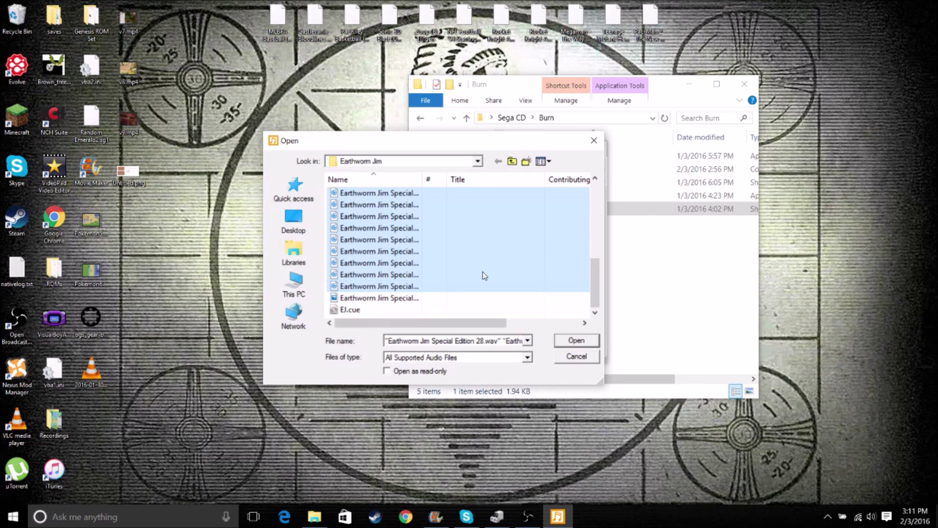
# Browse the input file selection to the Sonic CD folder inside Sega CD on the desktop
pyautogui.click(293, 220)
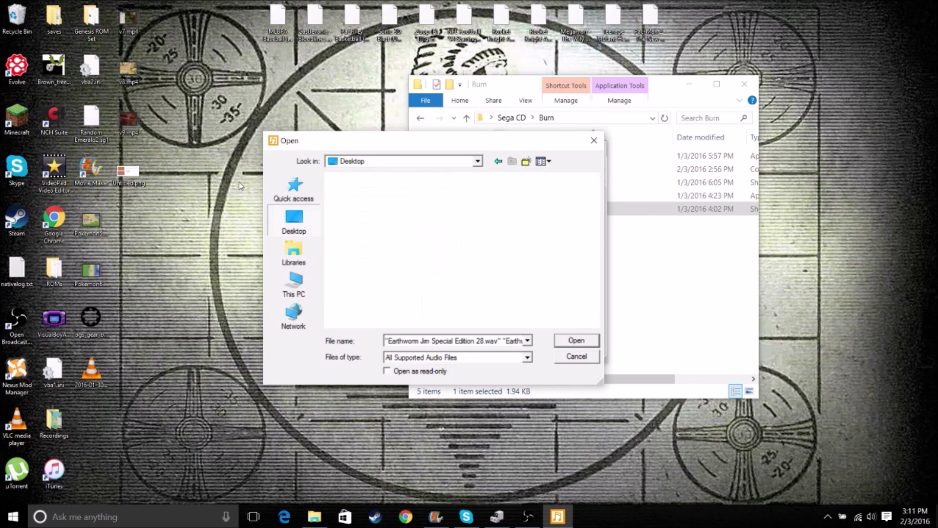
pyautogui.scroll(-5, 403, 220)
pyautogui.doubleClick(383, 313)
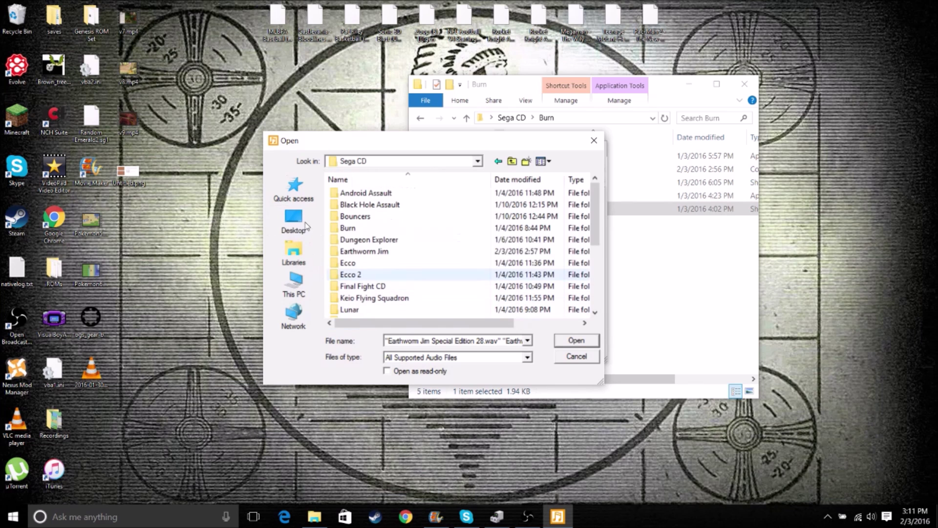
pyautogui.scroll(-2, 371, 264)
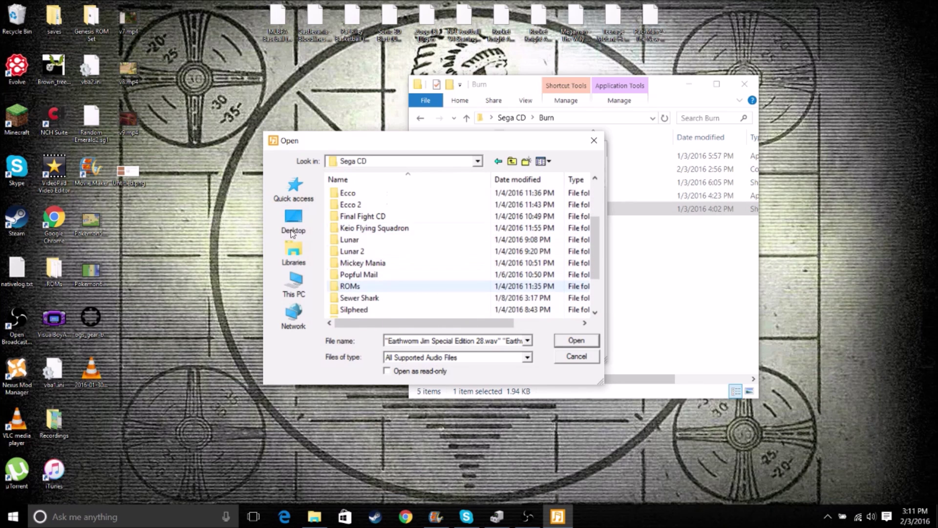
pyautogui.scroll(-1, 296, 230)
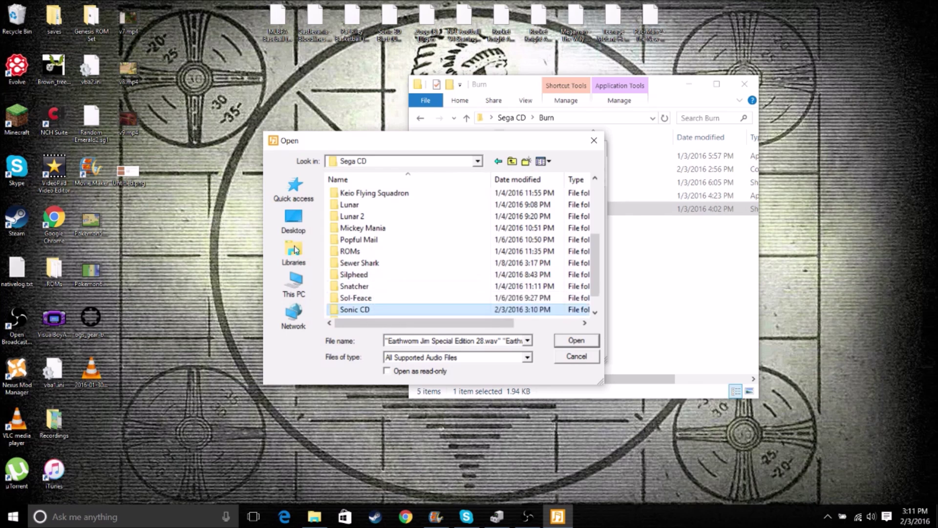
pyautogui.doubleClick(366, 309)
# Load all Sonic CD MP3 tracks, 02 through 35, as winLAME input files and check the list
pyautogui.click(381, 194)
pyautogui.scroll(-8, 397, 239)
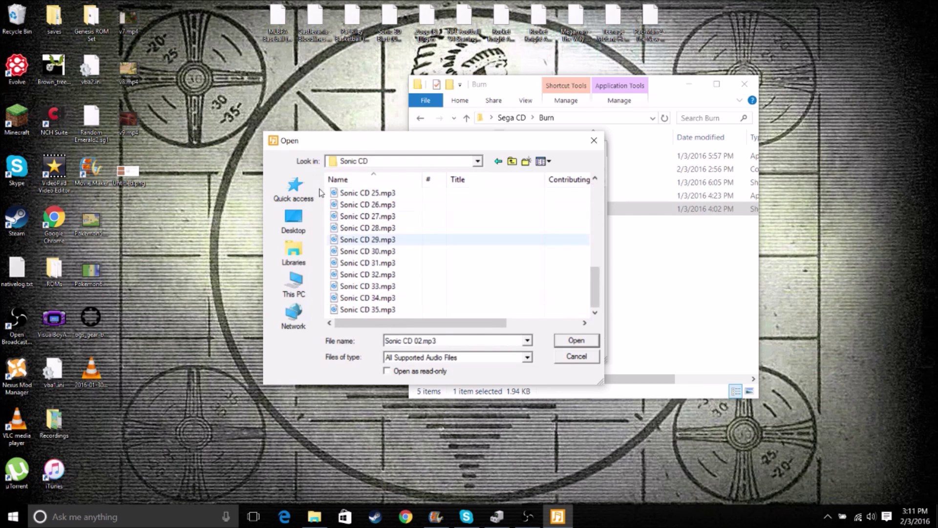
pyautogui.scroll(7, 398, 244)
pyautogui.scroll(-7, 399, 251)
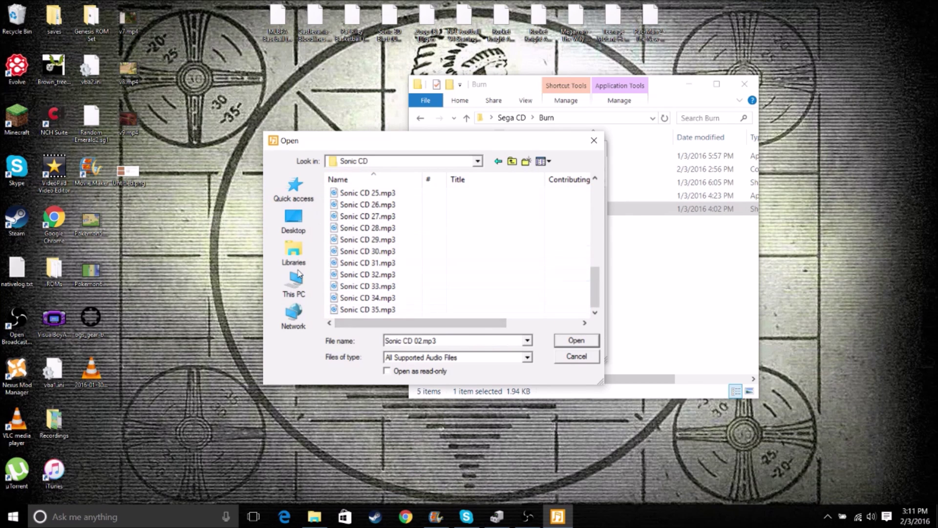
pyautogui.hotkey('ctrl', 'a')
pyautogui.scroll(8, 349, 195)
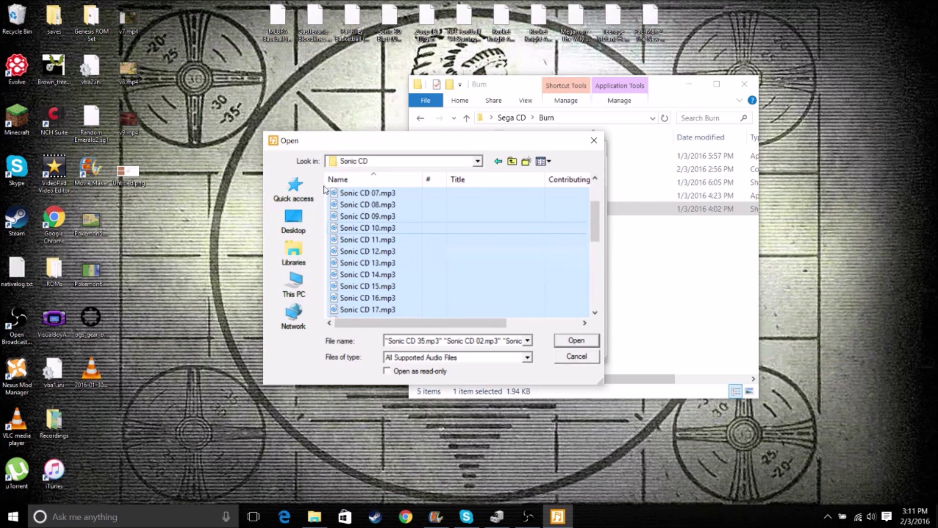
pyautogui.press('Return')
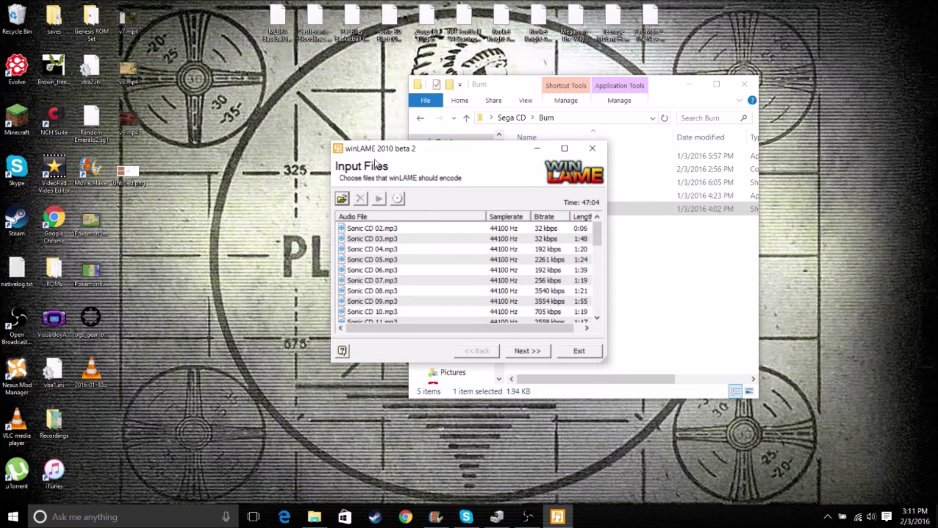
pyautogui.scroll(-8, 370, 189)
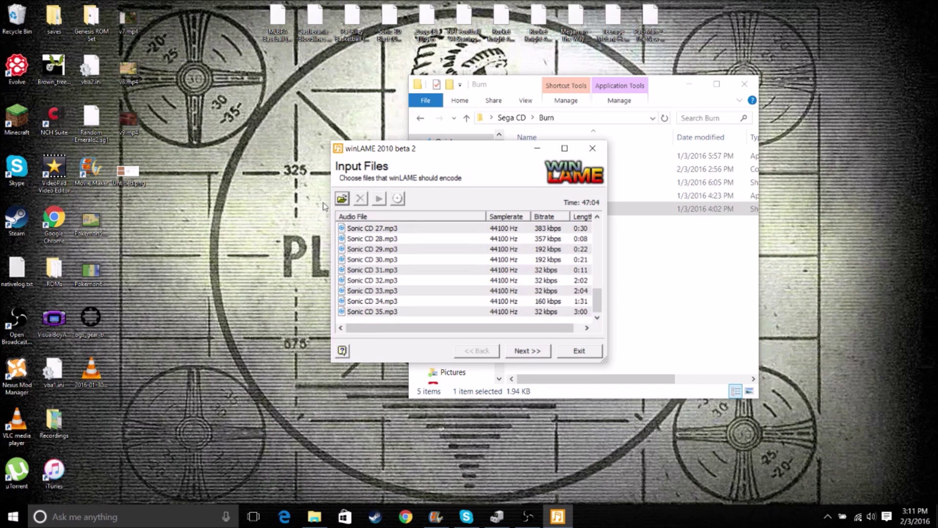
pyautogui.scroll(8, 304, 226)
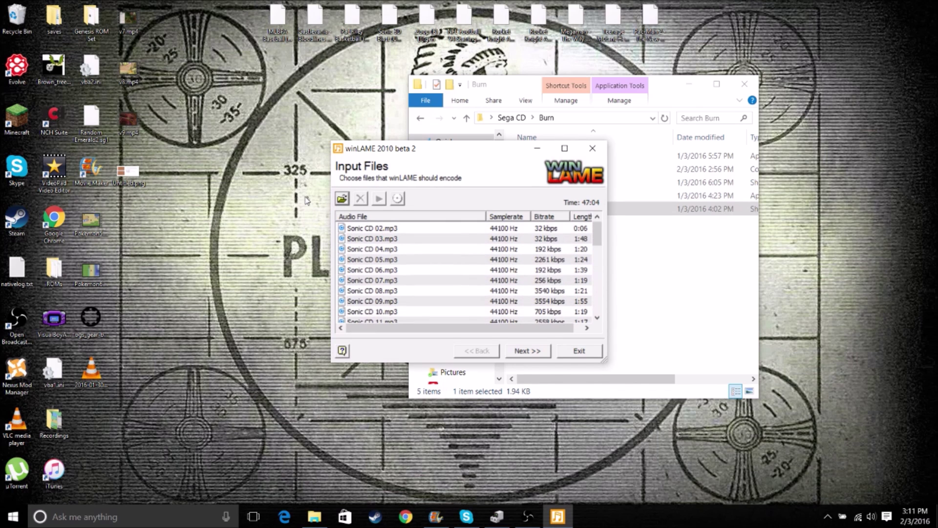
pyautogui.scroll(-6, 377, 247)
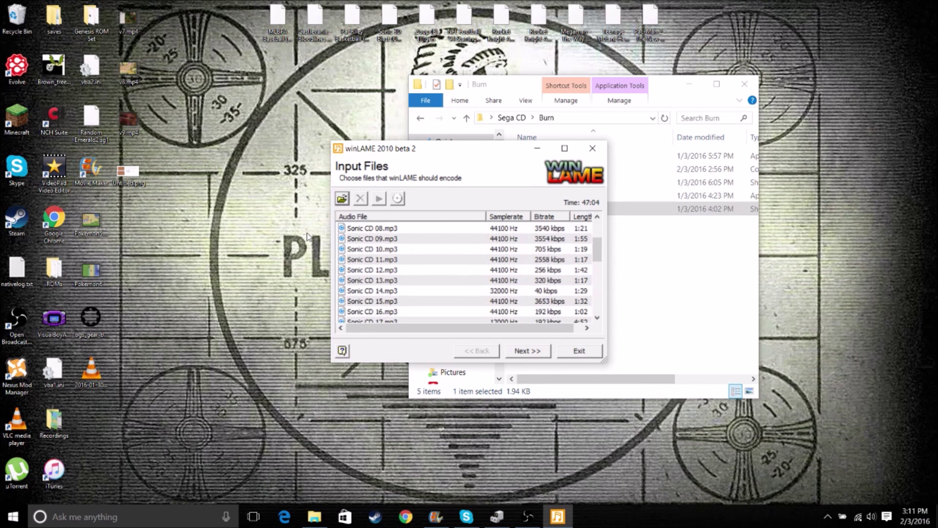
pyautogui.scroll(4, 377, 247)
# Set the output module to Wave Output with Close winLAME as the after-encoding action, and continue to the wave settings
pyautogui.press('Return')
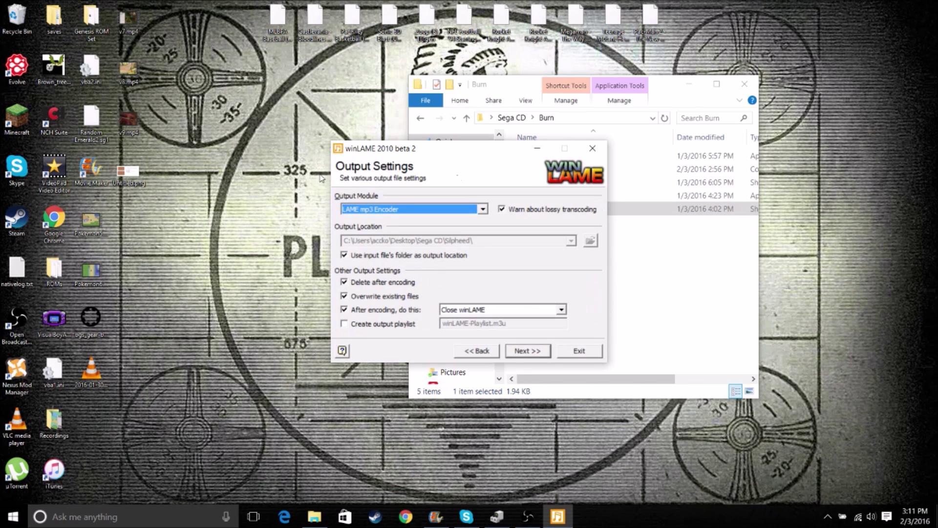
pyautogui.hotkey('alt', 'Down')
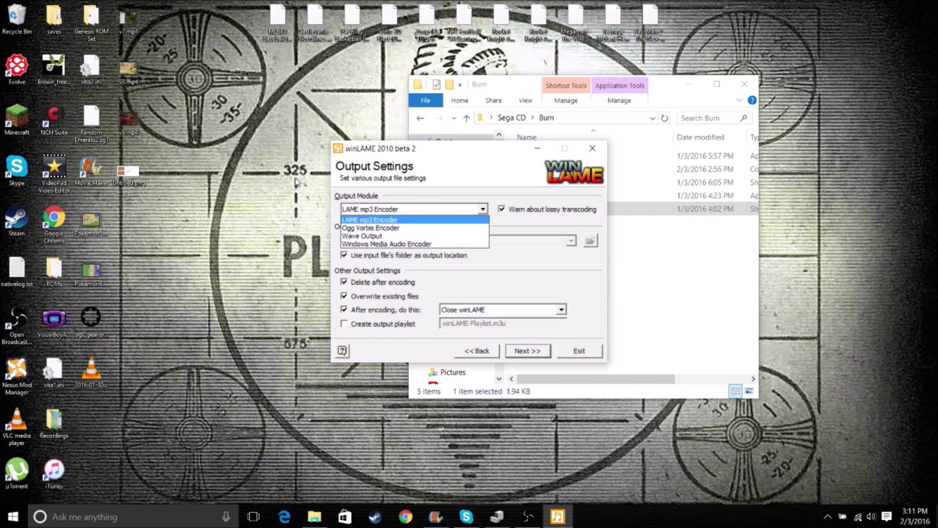
pyautogui.press('Down')
pyautogui.press('Down')
pyautogui.press('Return')
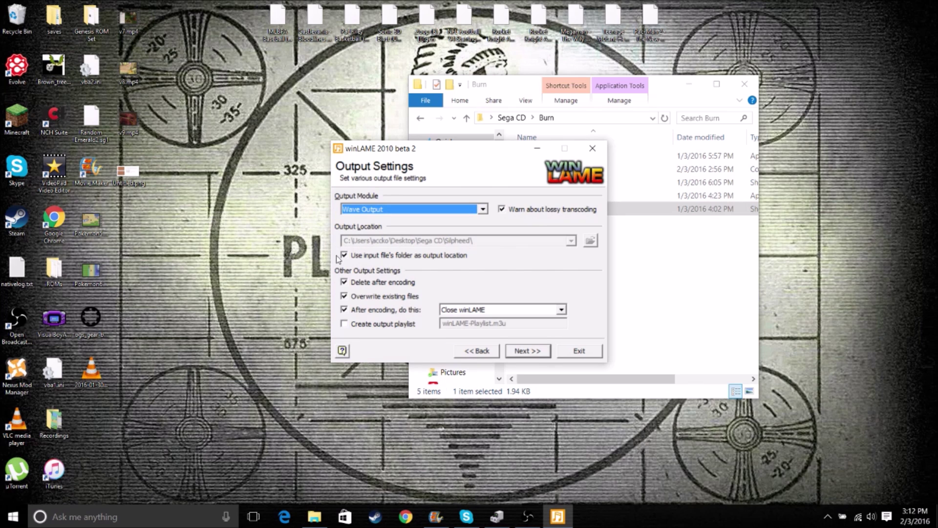
pyautogui.click(499, 310)
pyautogui.click(499, 318)
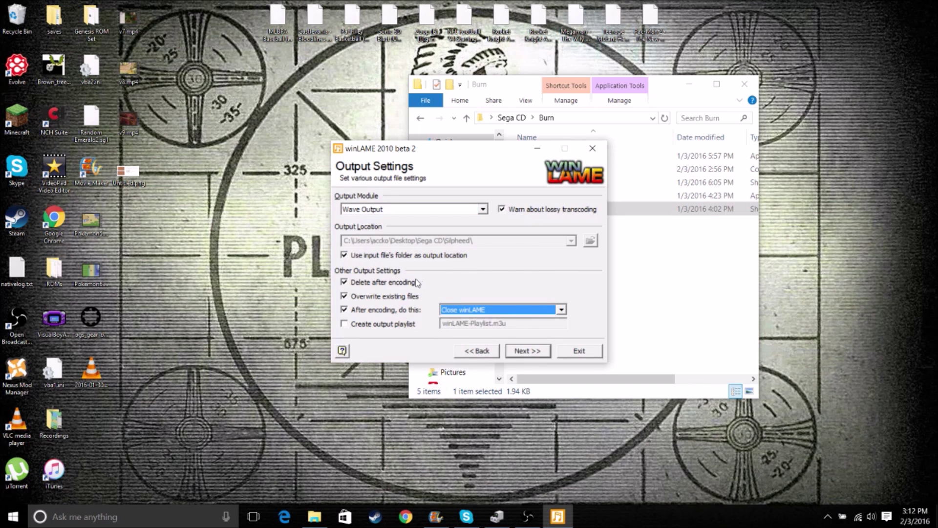
pyautogui.press('Return')
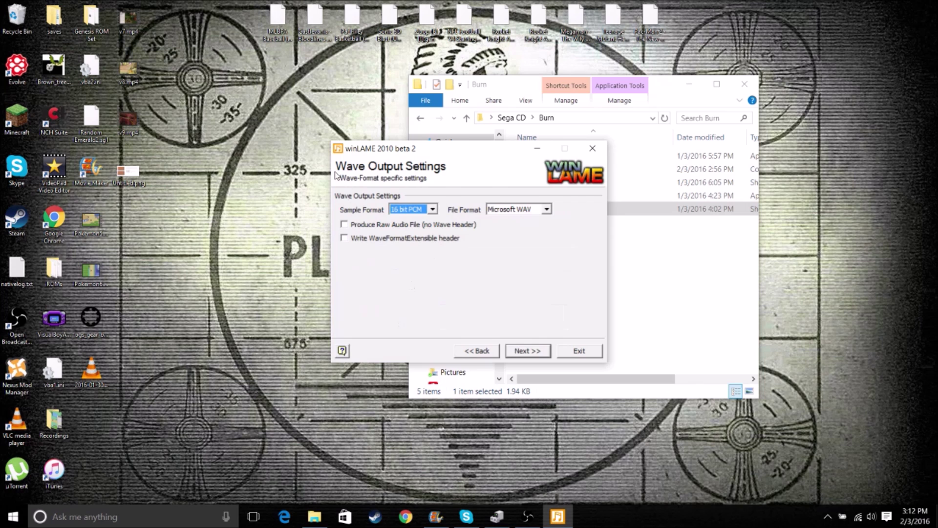
pyautogui.hotkey('alt', 'Down')
pyautogui.press('Escape')
pyautogui.press('Tab')
pyautogui.press('space')
pyautogui.hotkey('shift', 'Tab')
pyautogui.hotkey('alt', 'Down')
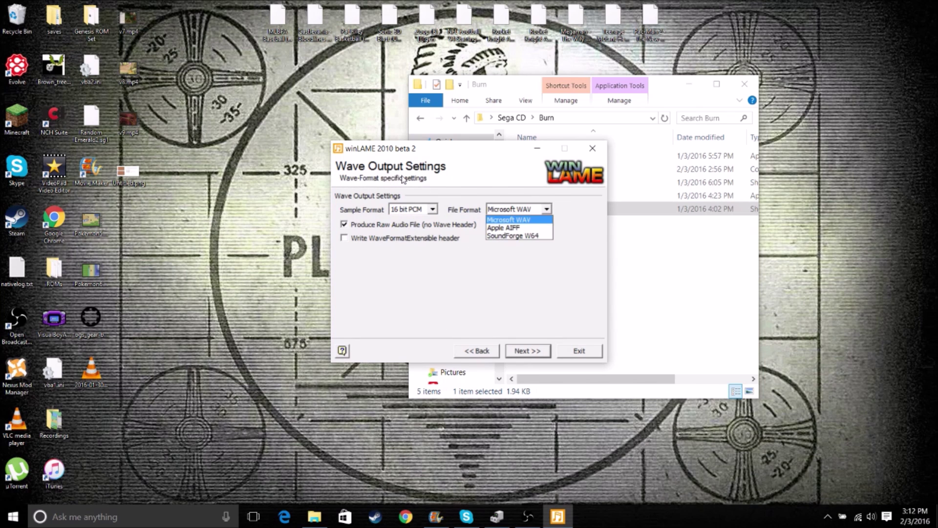
pyautogui.press('Escape')
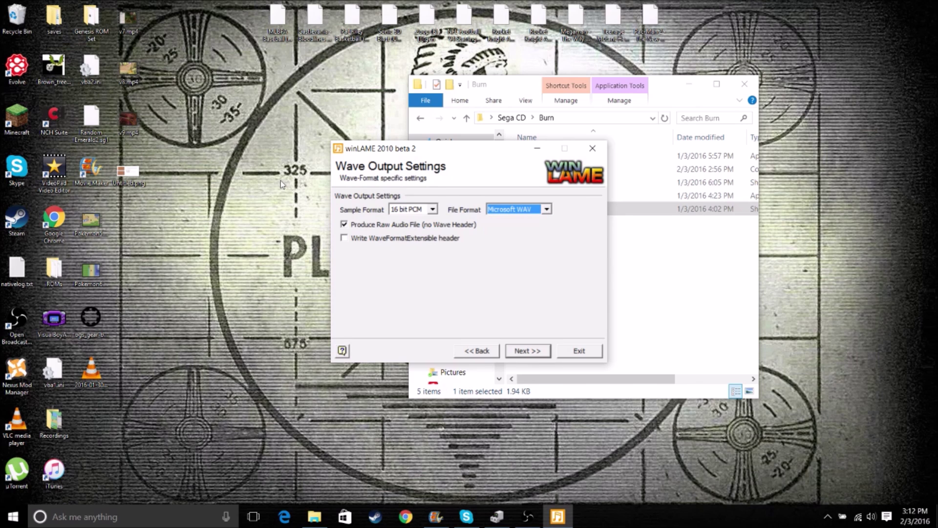
pyautogui.press('Tab')
pyautogui.press('space')
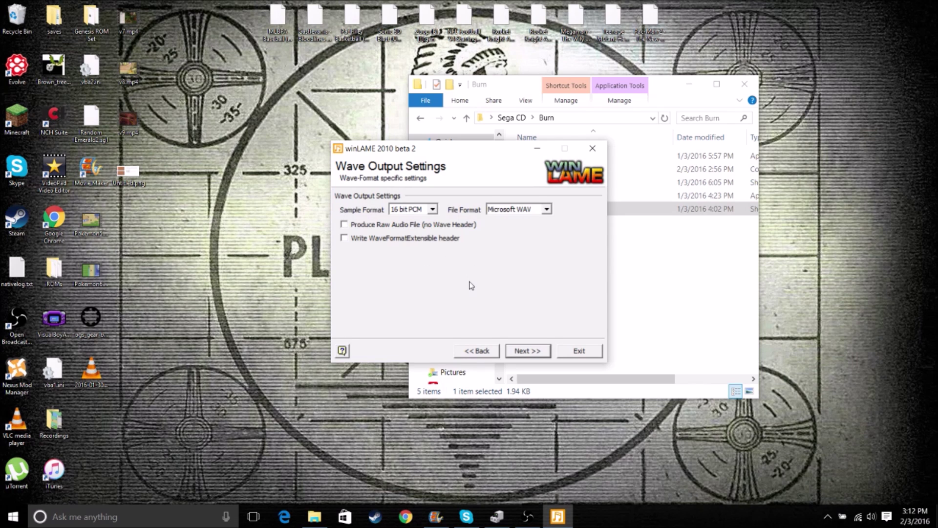
# Accept the 16 bit PCM Microsoft WAV settings and start encoding the tracks
pyautogui.press('Return')
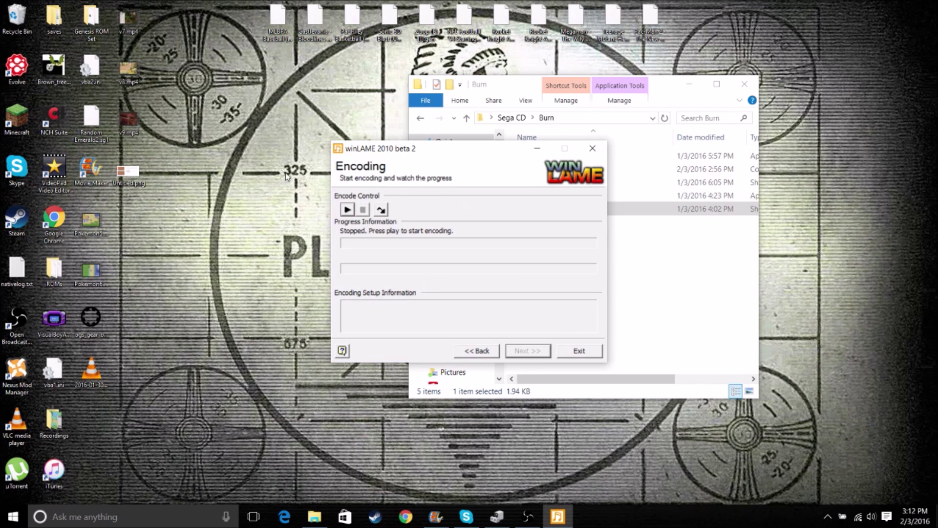
pyautogui.click(530, 259)
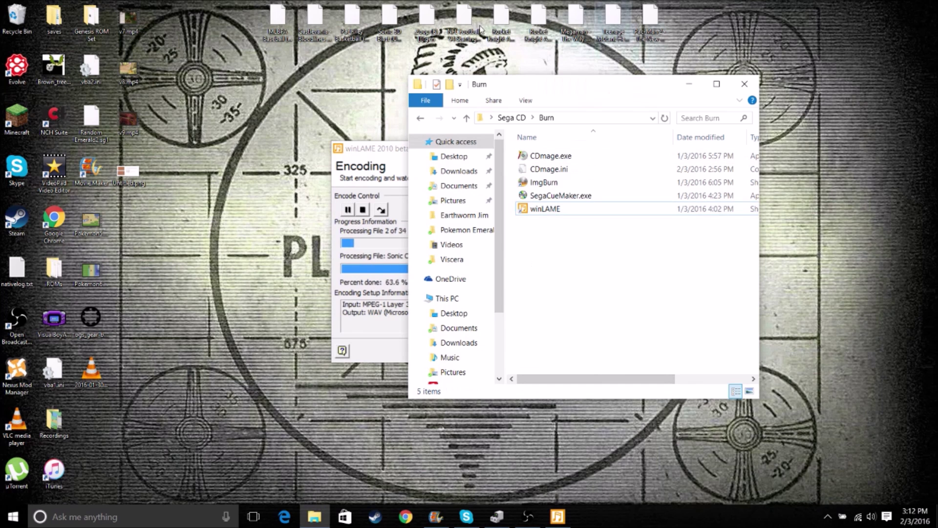
# Launch CDmage from the Burn folder and browse its image selection to the Sonic CD folder inside Sega CD
pyautogui.doubleClick(524, 155)
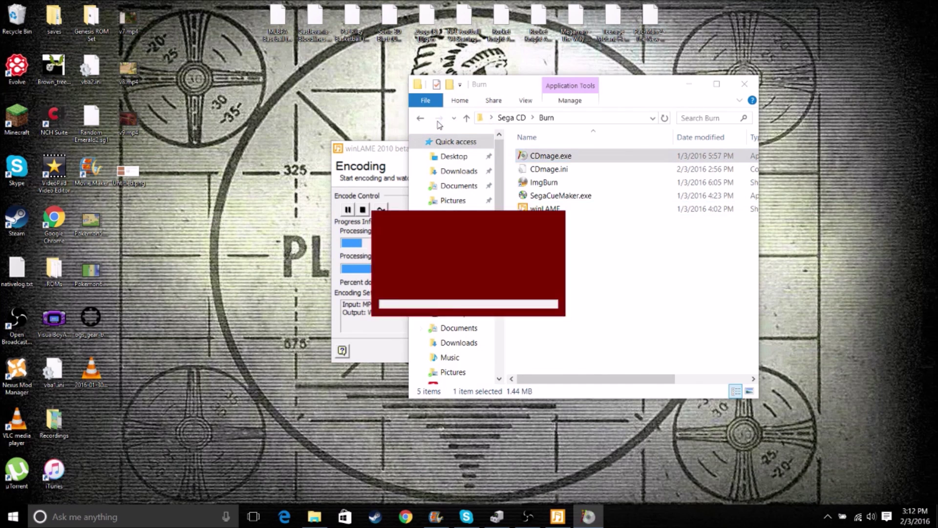
pyautogui.hotkey('ctrl', 'o')
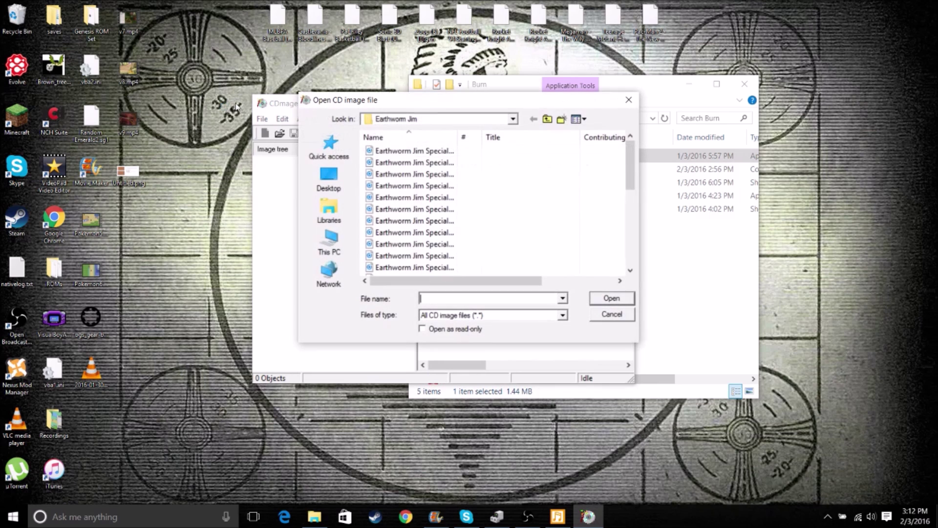
pyautogui.click(329, 178)
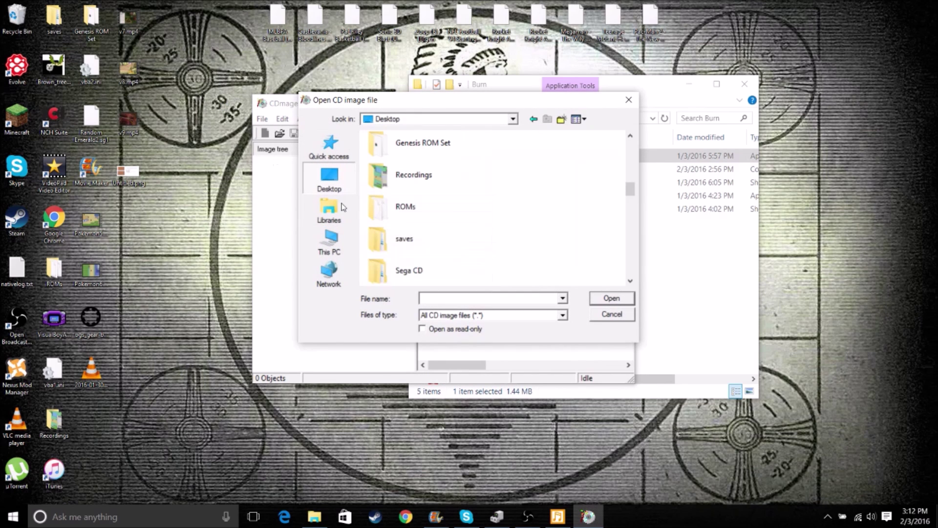
pyautogui.doubleClick(423, 269)
pyautogui.scroll(-3, 394, 224)
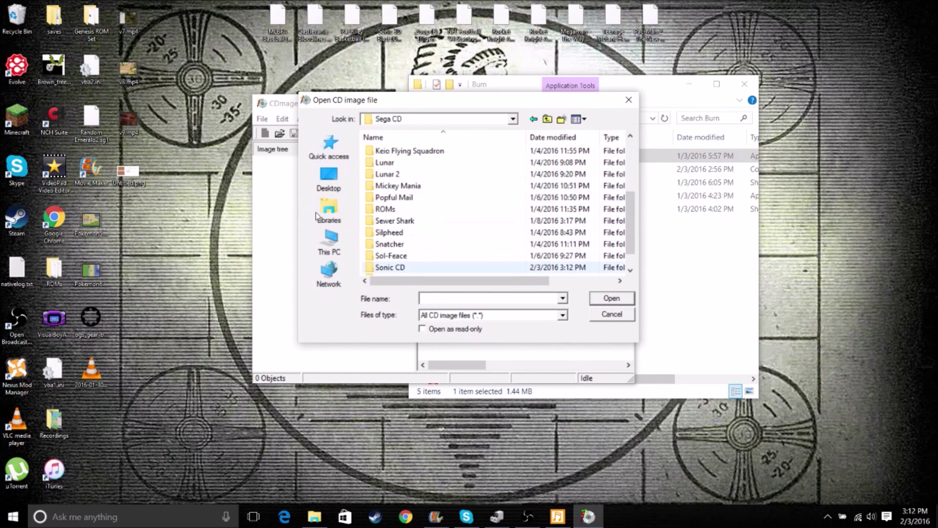
pyautogui.press('Return')
# Open Sonic CD.iso as an M1/2048 track image
pyautogui.press('Down')
pyautogui.press('Down')
pyautogui.press('Down')
pyautogui.press('Down')
pyautogui.press('Down')
pyautogui.press('Down')
pyautogui.press('Down')
pyautogui.press('Down')
pyautogui.press('Down')
pyautogui.press('Down')
pyautogui.press('Down')
pyautogui.press('Down')
pyautogui.press('Down')
pyautogui.press('Down')
pyautogui.press('Down')
pyautogui.press('Down')
pyautogui.press('Down')
pyautogui.press('Down')
pyautogui.press('Down')
pyautogui.press('Down')
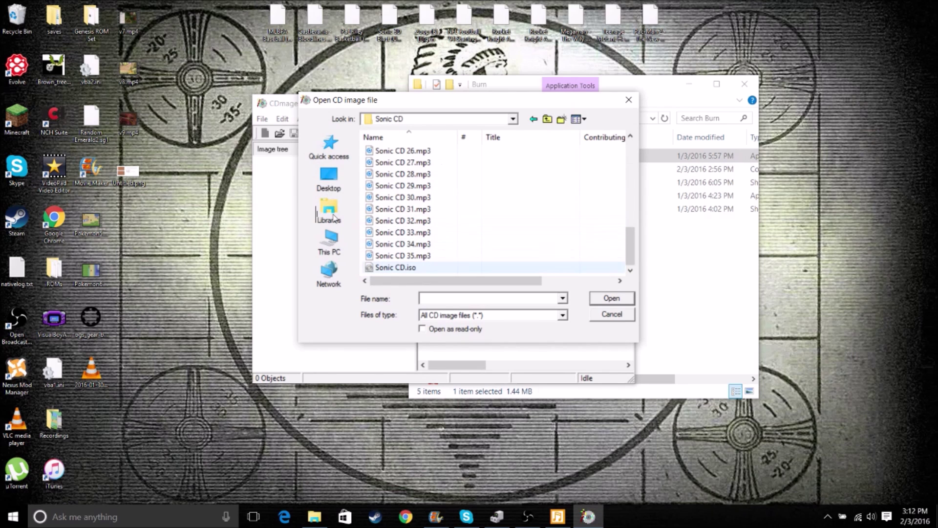
pyautogui.press('Return')
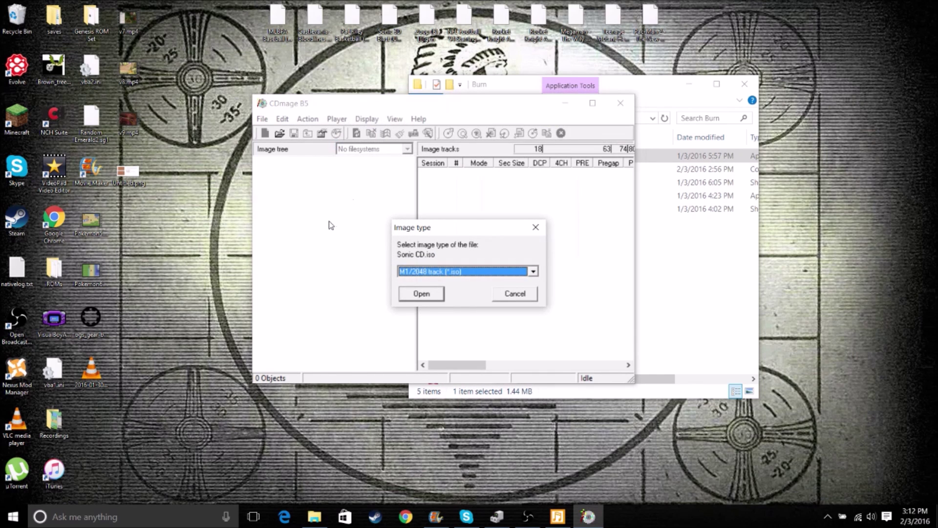
pyautogui.hotkey('alt', 'Down')
pyautogui.press('Return')
pyautogui.press('Return')
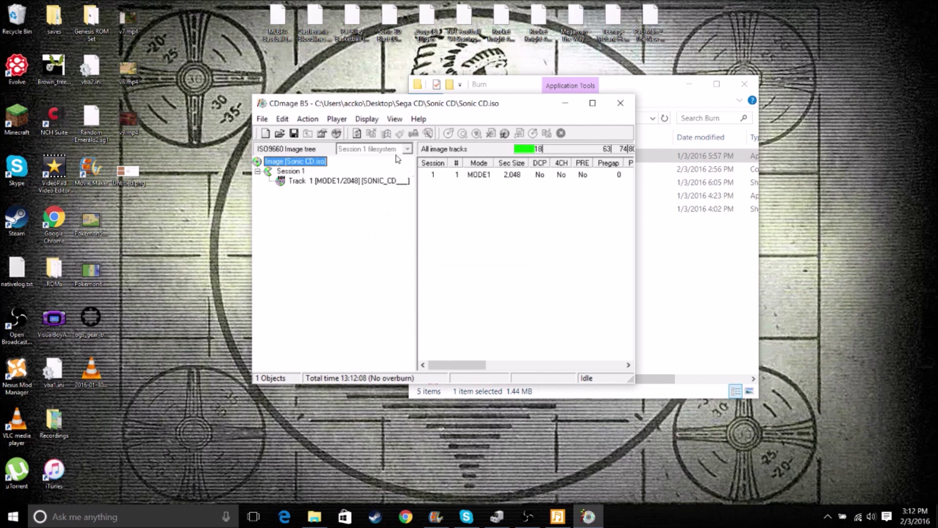
# Select Track 1 of the Sonic CD image and open the track extraction settings for it
pyautogui.press('Tab')
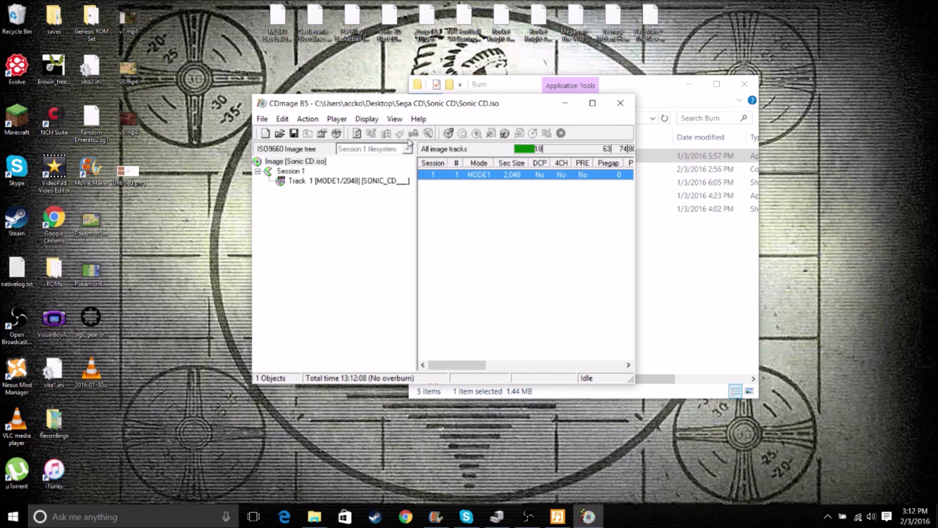
pyautogui.press('Menu')
pyautogui.press('Down')
pyautogui.press('Down')
pyautogui.press('Down')
pyautogui.press('Down')
pyautogui.press('Return')
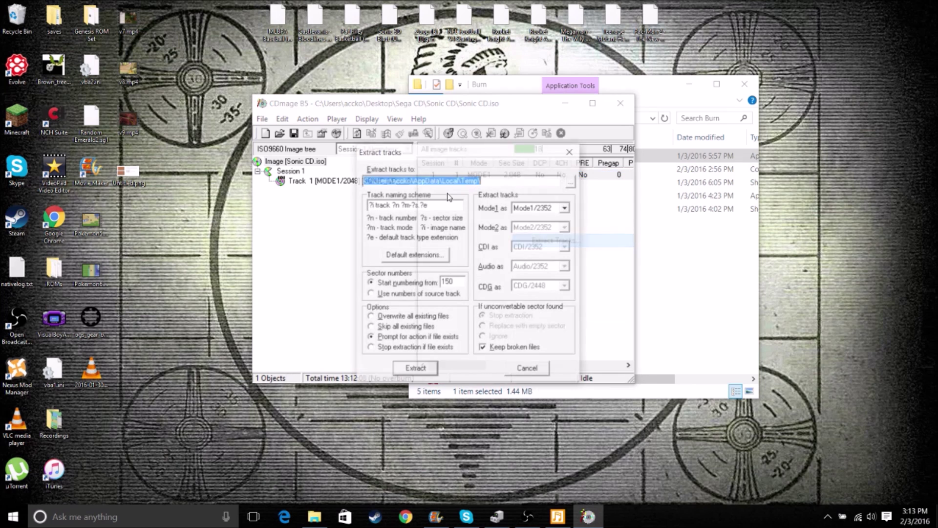
# Set the extraction destination to the Sonic CD folder inside Sega CD on the desktop
pyautogui.press('Tab')
pyautogui.press('Return')
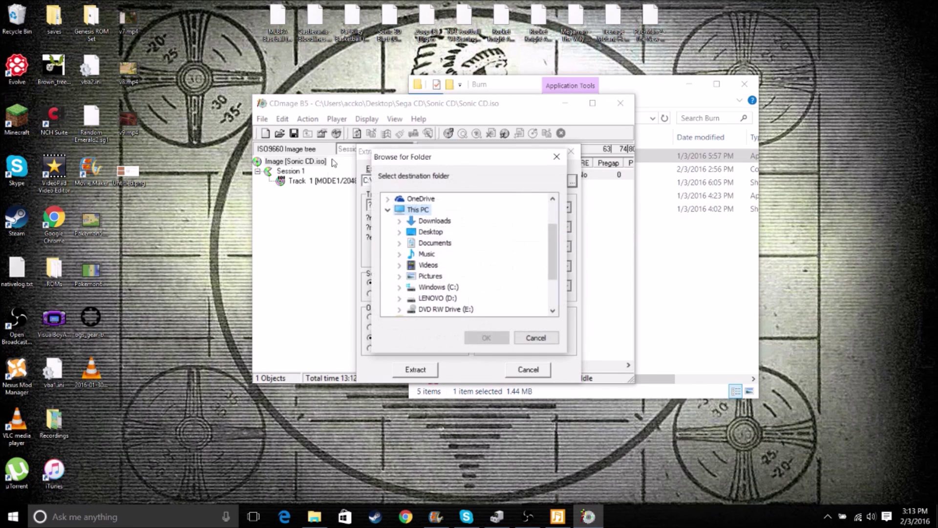
pyautogui.press('Down')
pyautogui.press('Down')
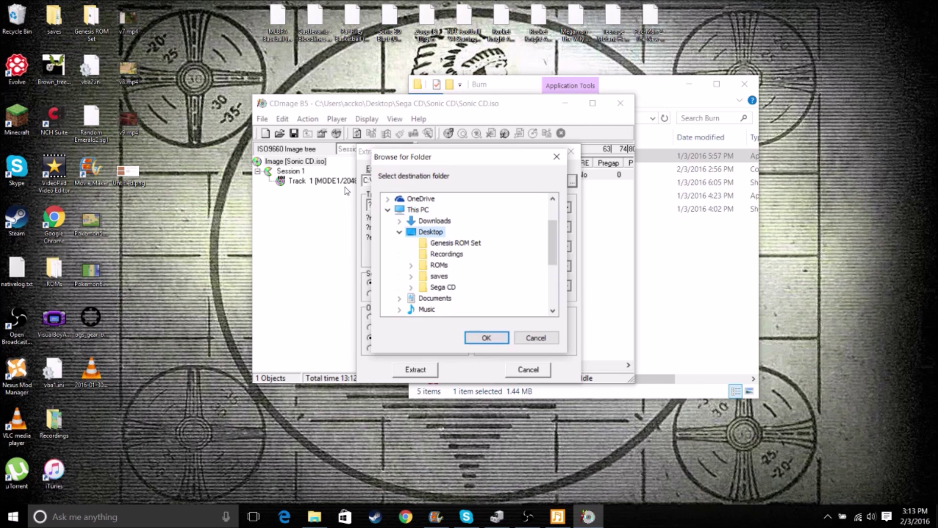
pyautogui.press('Right')
pyautogui.press('Down')
pyautogui.press('Down')
pyautogui.press('Down')
pyautogui.press('Down')
pyautogui.press('Down')
pyautogui.press('Right')
pyautogui.scroll(-3, 359, 224)
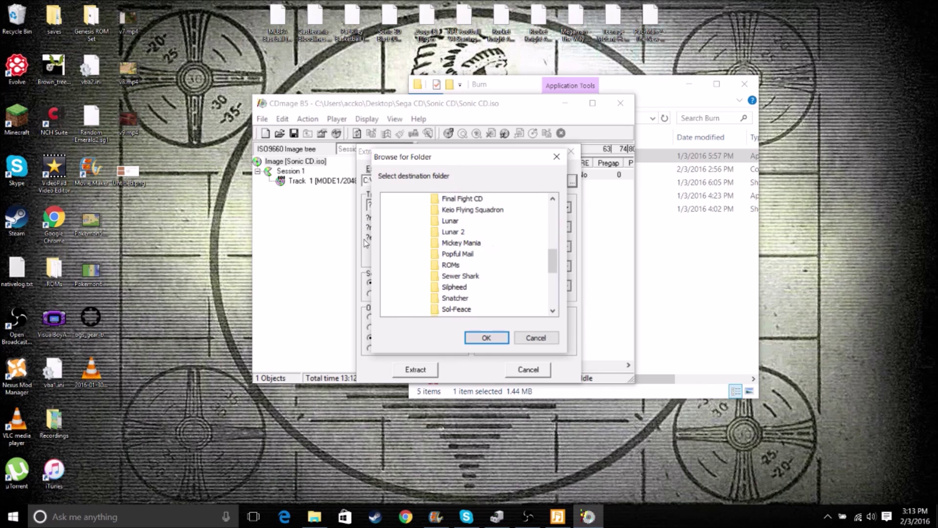
pyautogui.scroll(-1, 364, 240)
pyautogui.click(455, 287)
pyautogui.click(484, 338)
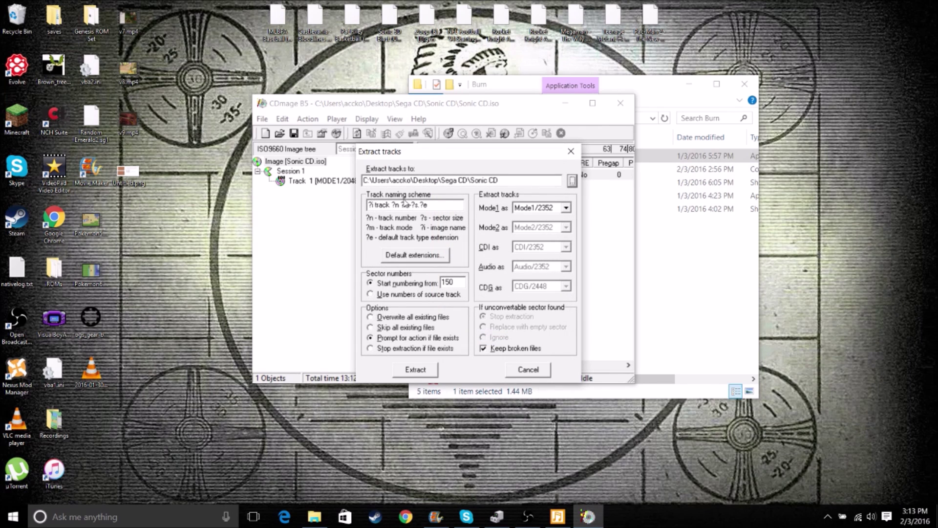
# Extract Track 1 as Mode1/2352, with RAW as the default extension for that track type
pyautogui.click(536, 208)
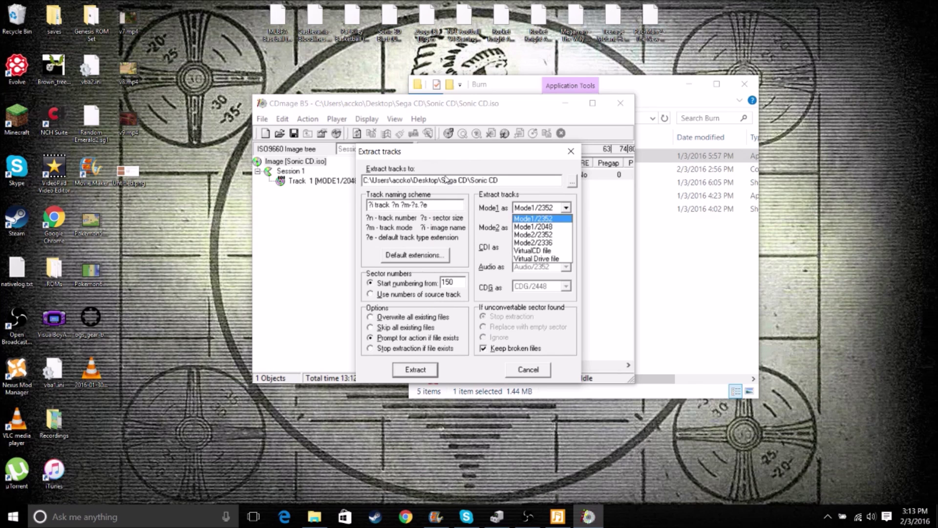
pyautogui.press('Escape')
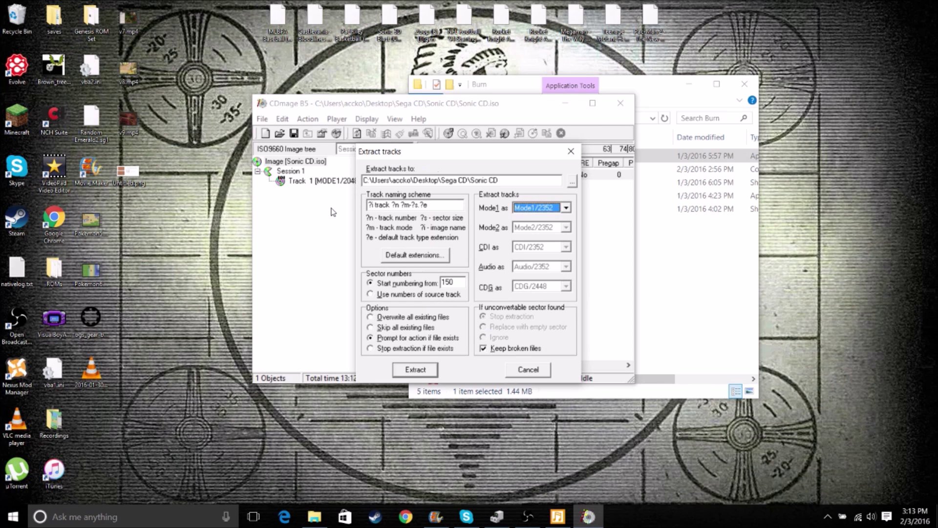
pyautogui.hotkey('alt', 'd')
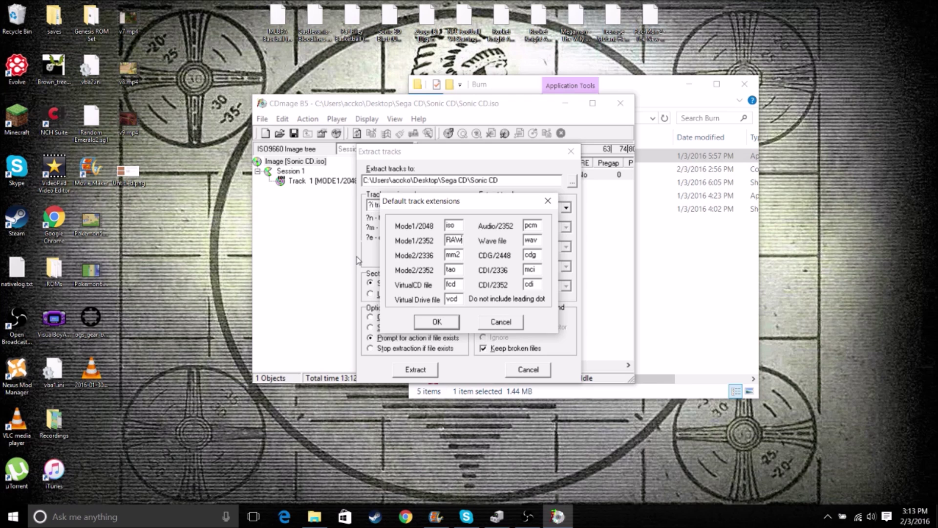
pyautogui.press('Return')
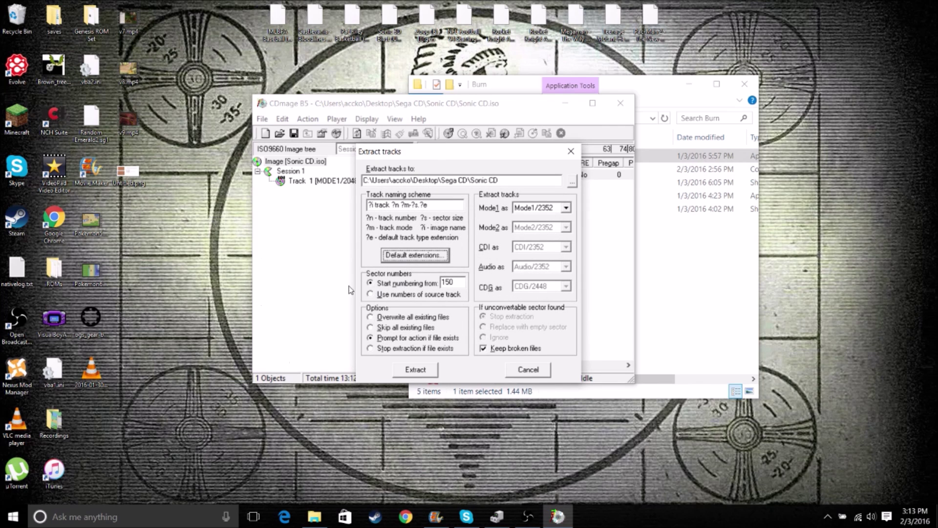
pyautogui.press('Return')
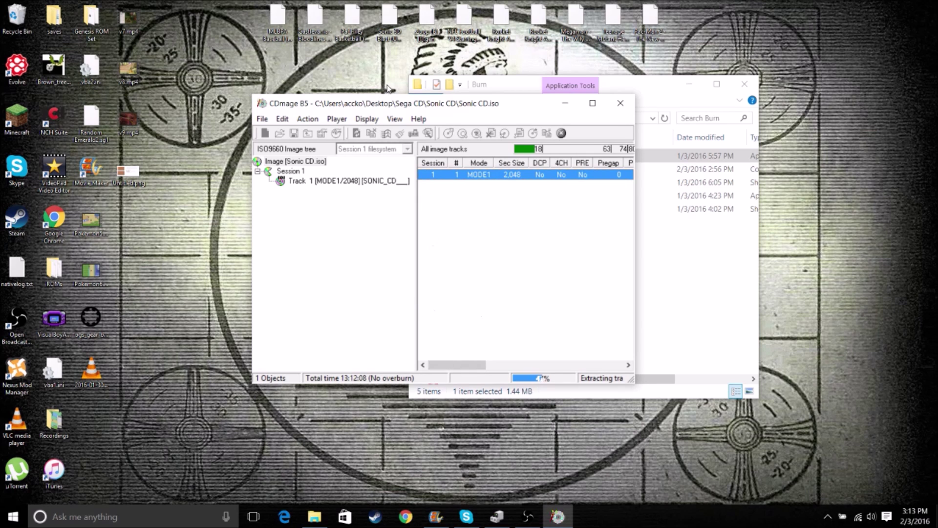
# Move the CDmage and Burn folder windows apart, and close CDmage once the extraction has finished
pyautogui.moveTo(387, 103); pyautogui.dragTo(248, 140)
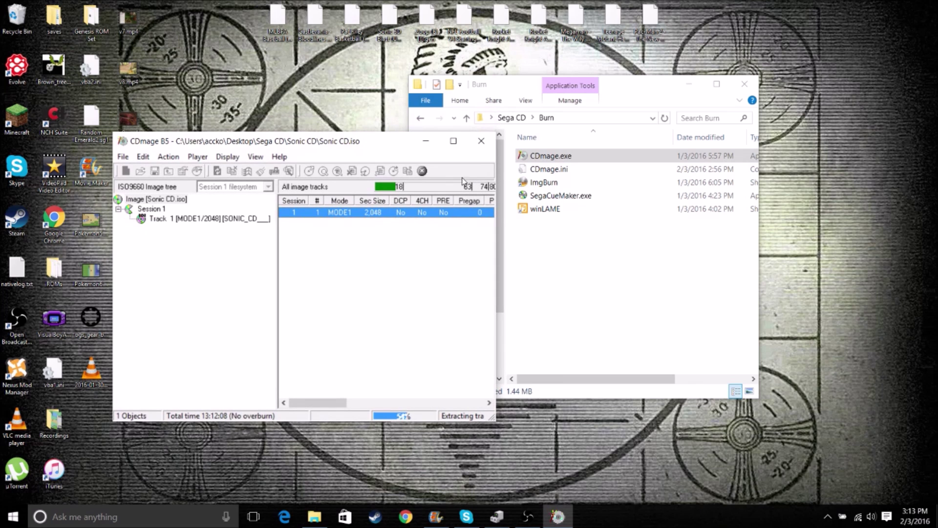
pyautogui.click(510, 184)
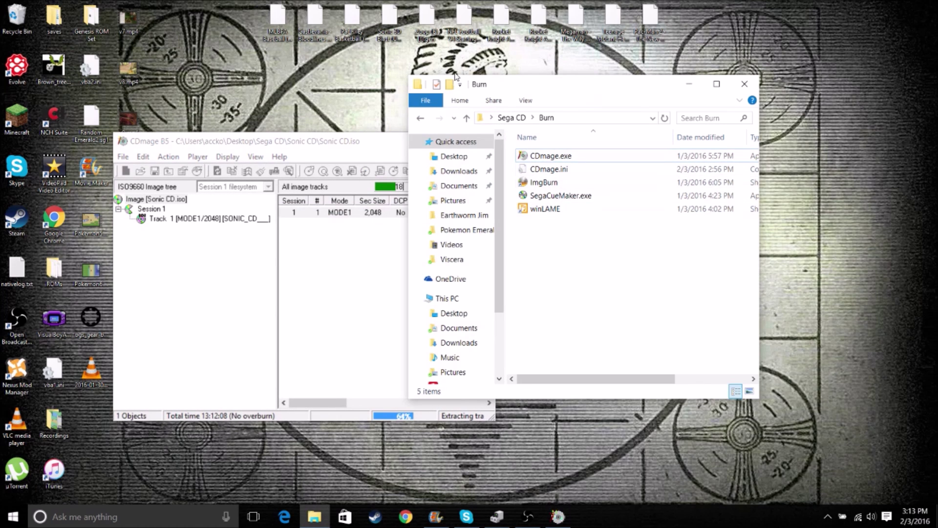
pyautogui.moveTo(455, 75); pyautogui.dragTo(492, 56)
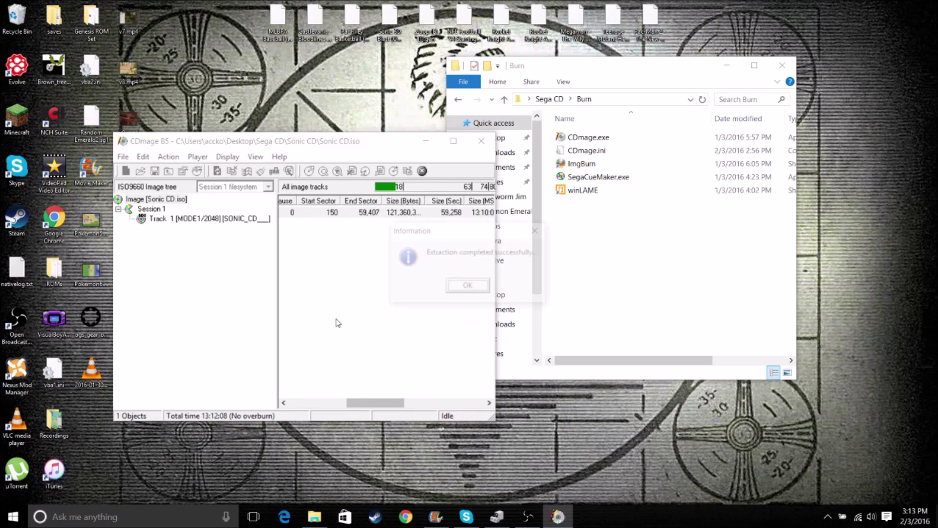
pyautogui.press('Return')
pyautogui.click(482, 141)
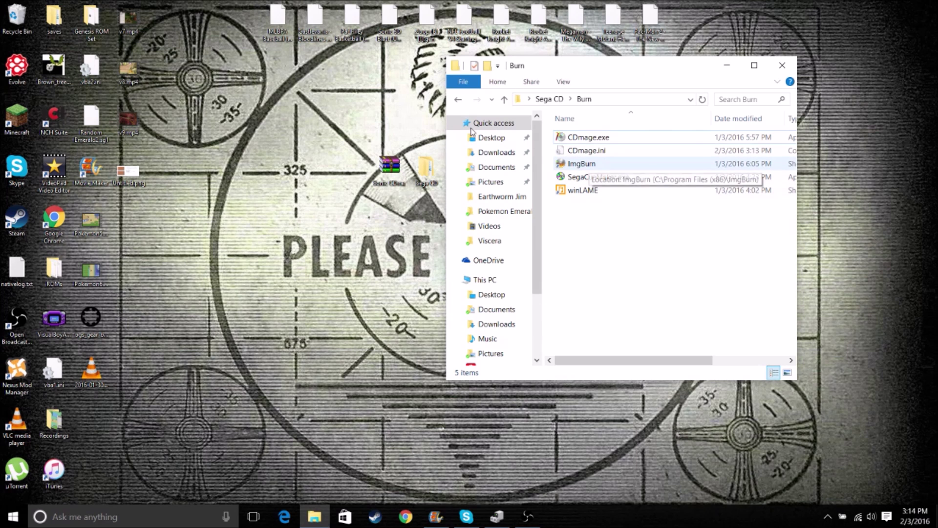
# Launch SegaCueMaker.exe from the Burn folder and browse it to the Sonic CD folder inside Sega CD
pyautogui.click(586, 176)
pyautogui.press('Return')
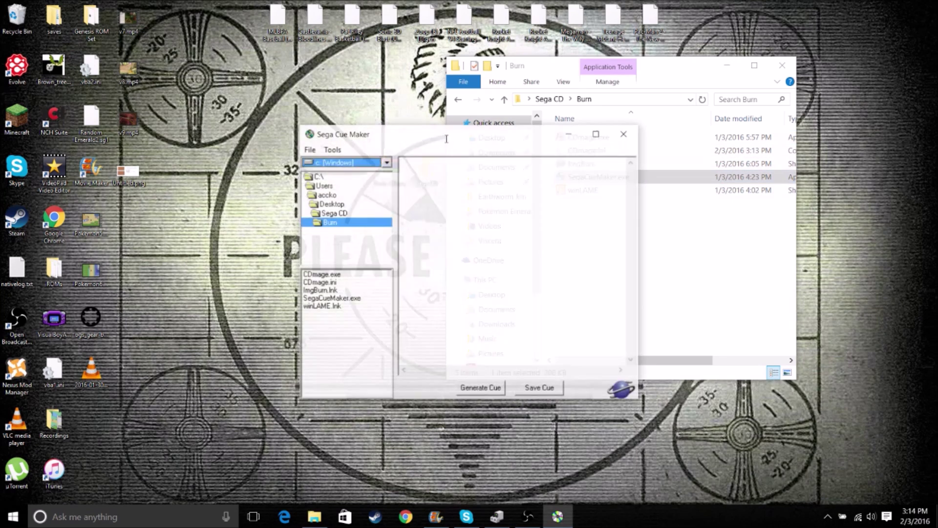
pyautogui.doubleClick(304, 210)
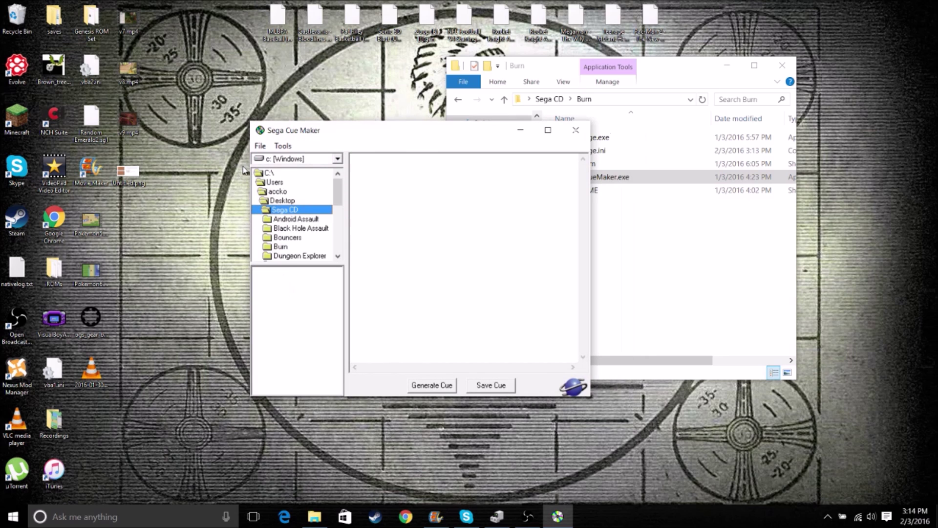
pyautogui.scroll(-3, 303, 236)
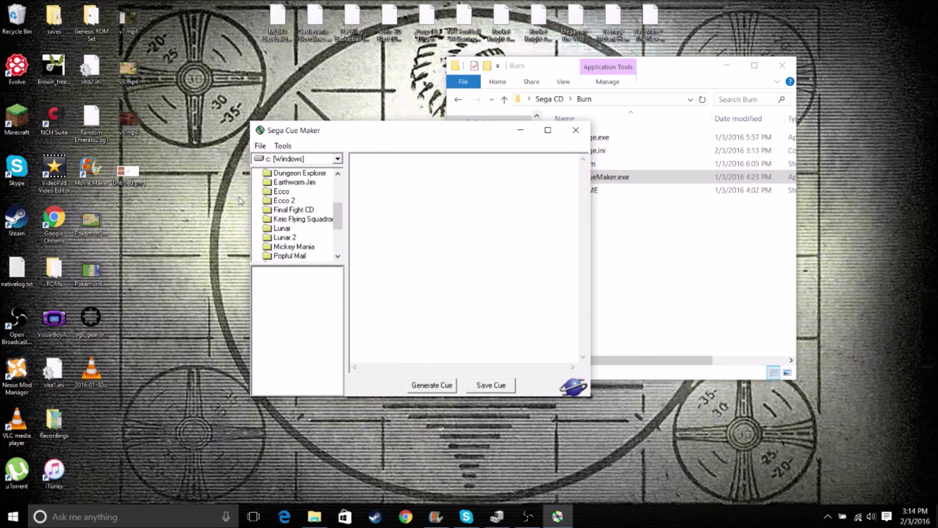
pyautogui.scroll(-1, 298, 247)
pyautogui.scroll(-2, 294, 248)
pyautogui.scroll(1, 294, 249)
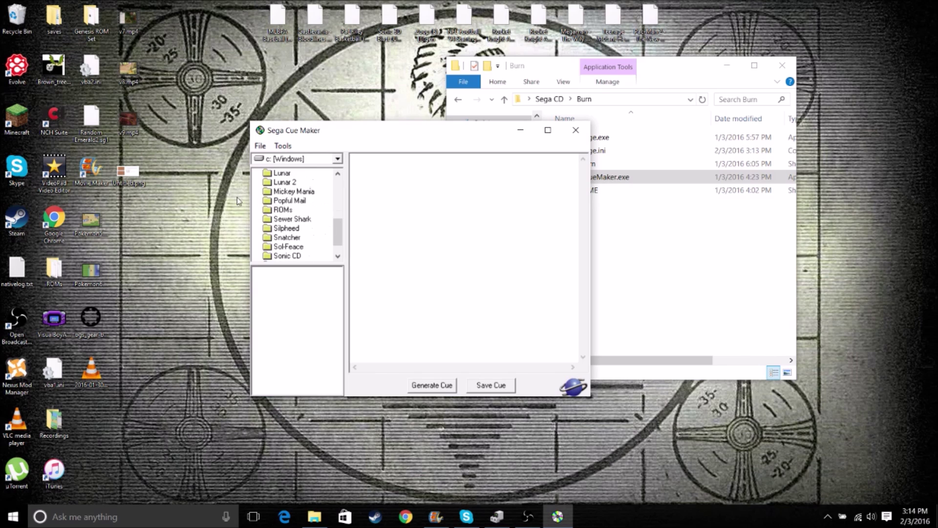
pyautogui.doubleClick(296, 255)
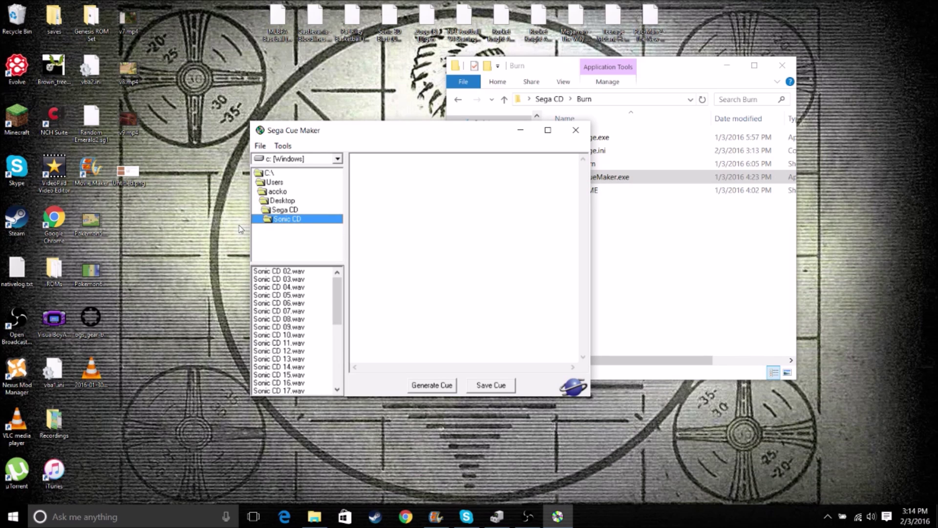
# Locate the leftover Sonic CD.iso beside the extracted track, and delete it from the Sonic CD folder in File Explorer
pyautogui.scroll(-7, 298, 281)
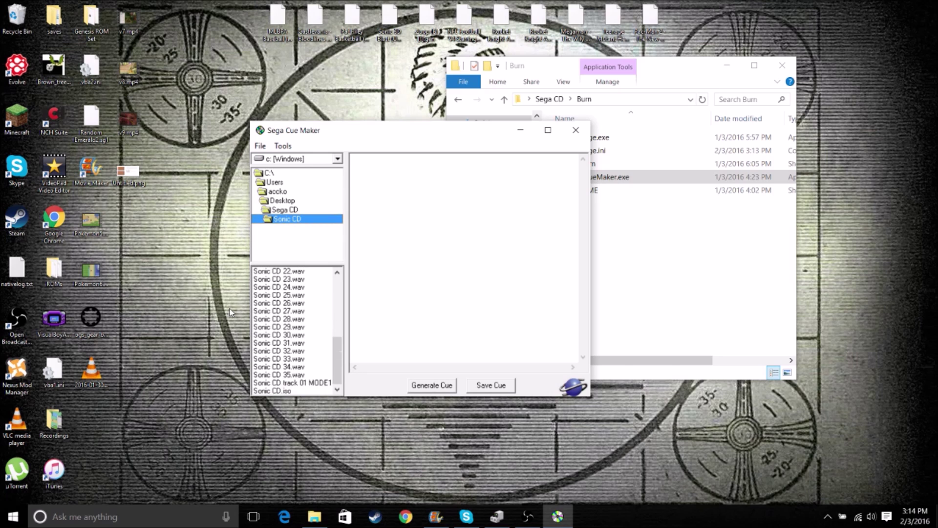
pyautogui.click(306, 383)
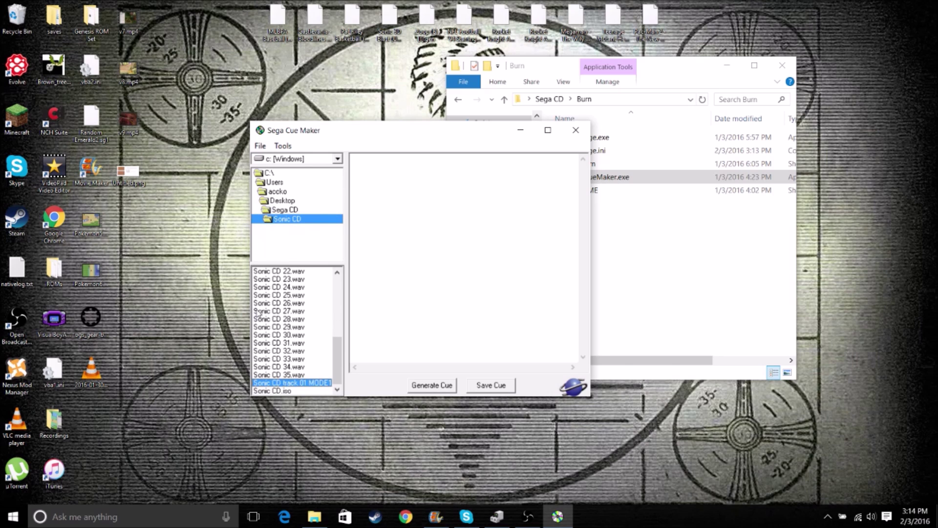
pyautogui.press('Down')
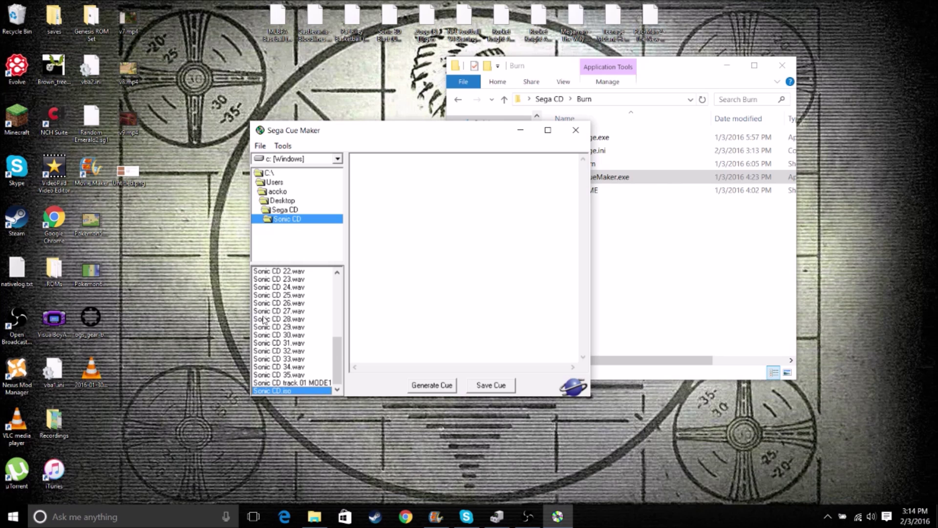
pyautogui.moveTo(489, 131); pyautogui.dragTo(288, 147)
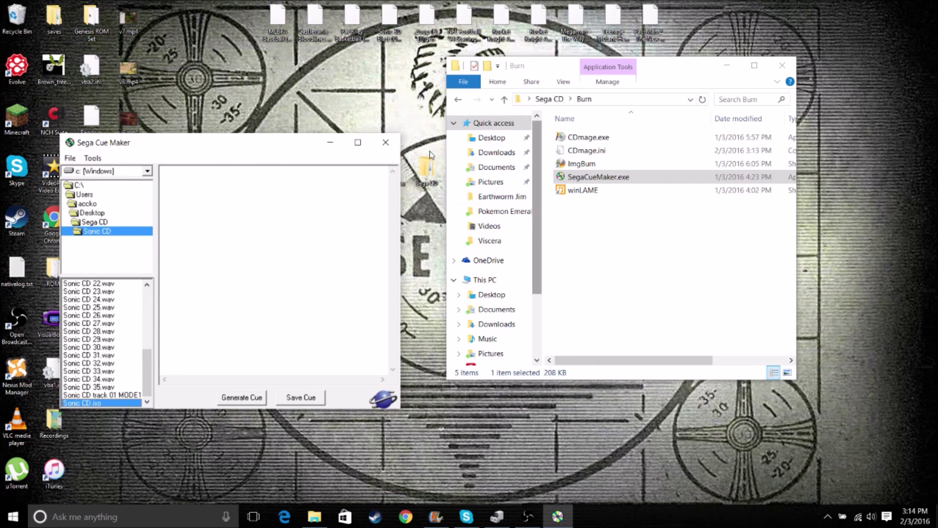
pyautogui.click(458, 99)
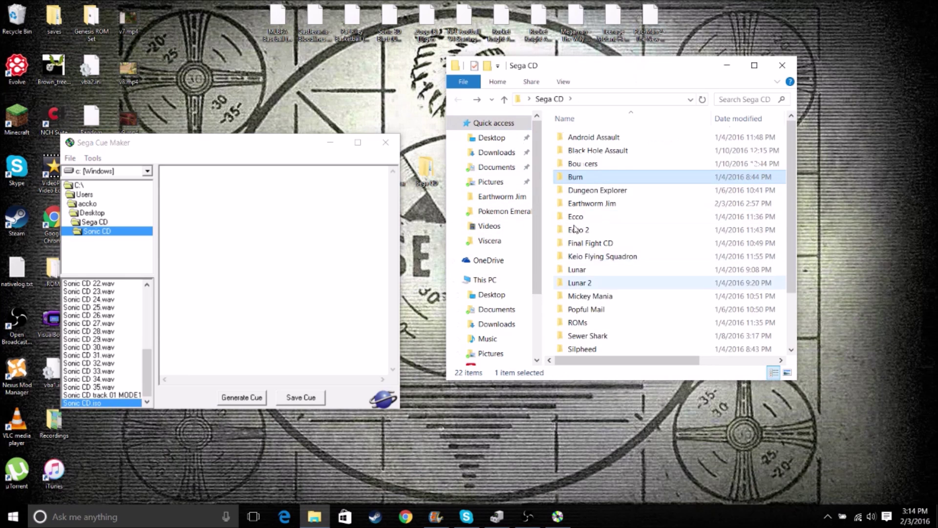
pyautogui.scroll(-2, 644, 289)
pyautogui.doubleClick(582, 322)
pyautogui.scroll(-6, 582, 321)
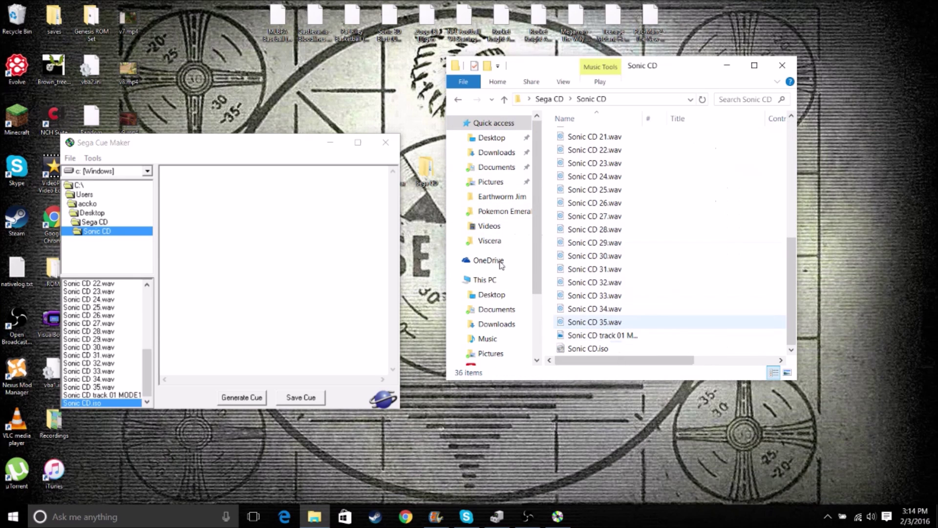
pyautogui.press('End')
pyautogui.press('Delete')
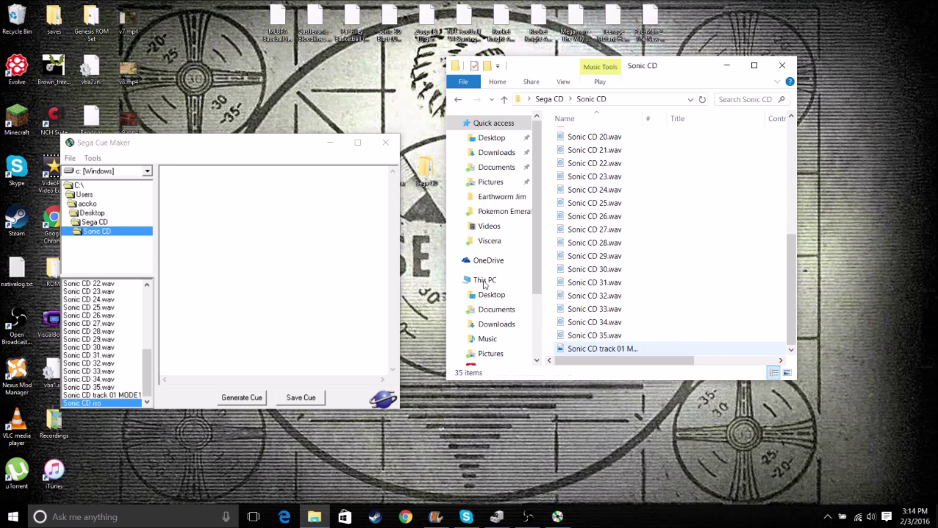
# Refresh the file list in Sega Cue Maker by going up to Sega CD and reopening the Sonic CD folder
pyautogui.scroll(6, 617, 274)
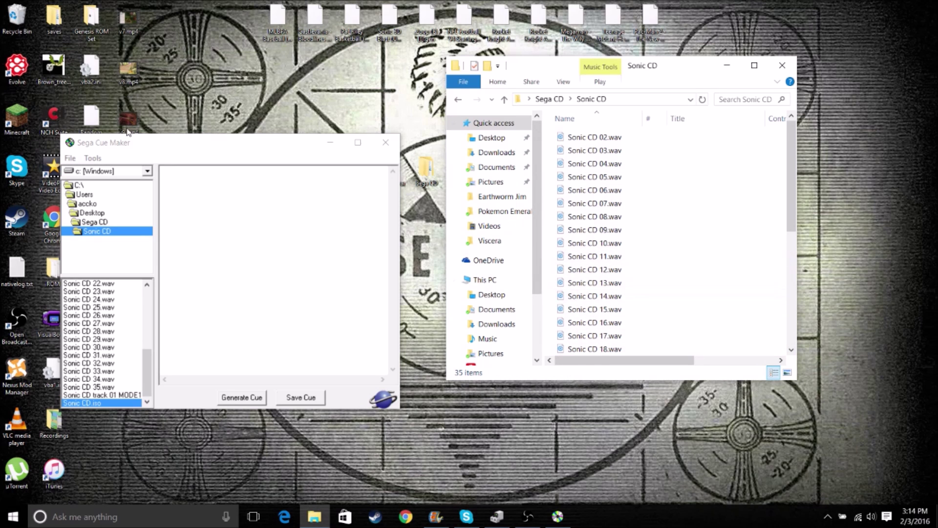
pyautogui.moveTo(161, 150); pyautogui.dragTo(230, 120)
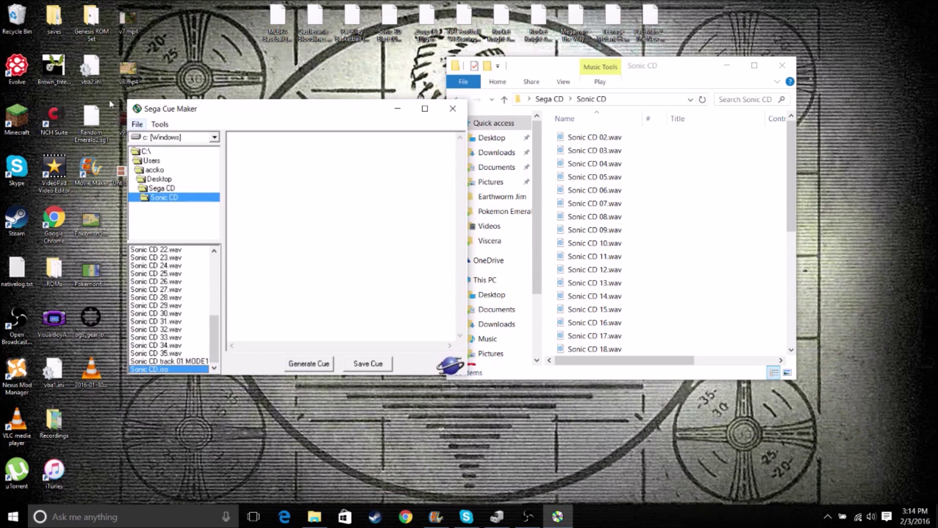
pyautogui.moveTo(164, 90); pyautogui.dragTo(182, 92)
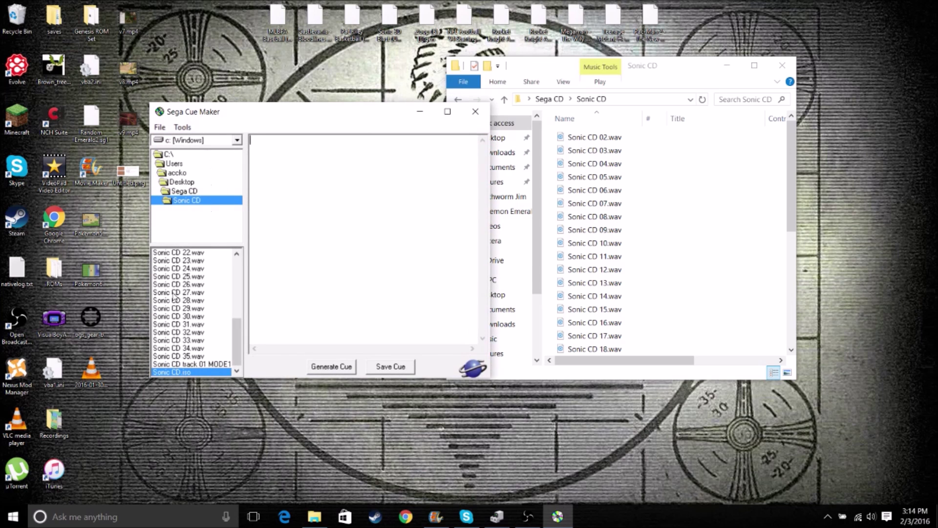
pyautogui.press('Up')
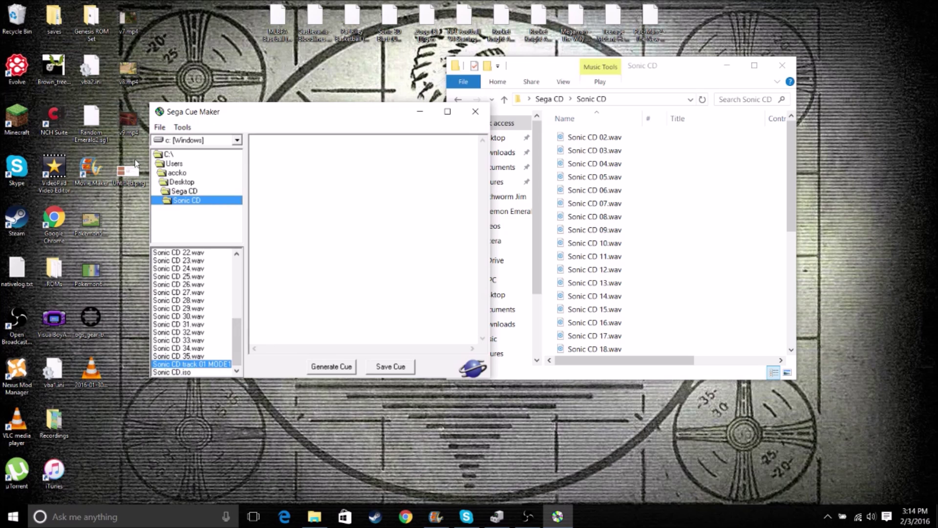
pyautogui.doubleClick(163, 182)
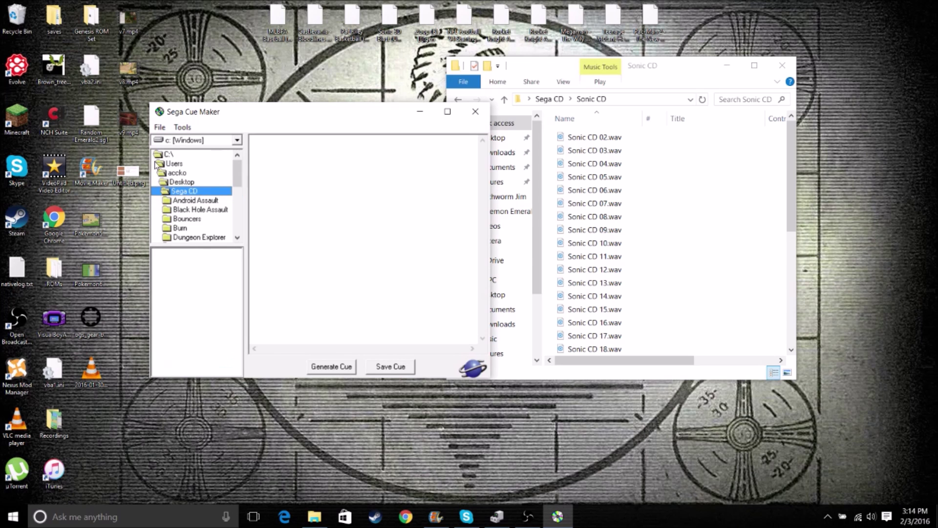
pyautogui.scroll(-4, 157, 179)
pyautogui.scroll(-1, 157, 180)
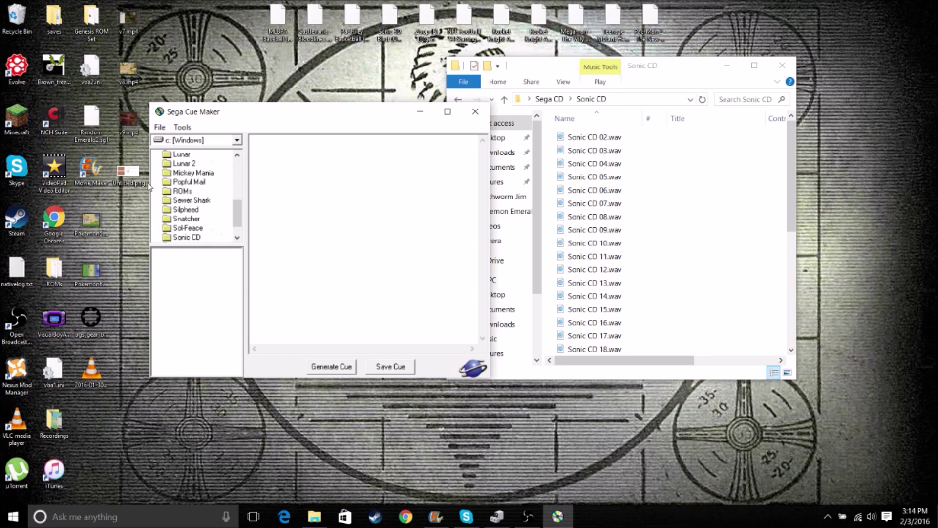
pyautogui.doubleClick(155, 237)
# Generate the cue sheet for the Sonic CD tracks and open the dialog for saving it
pyautogui.scroll(-6, 151, 252)
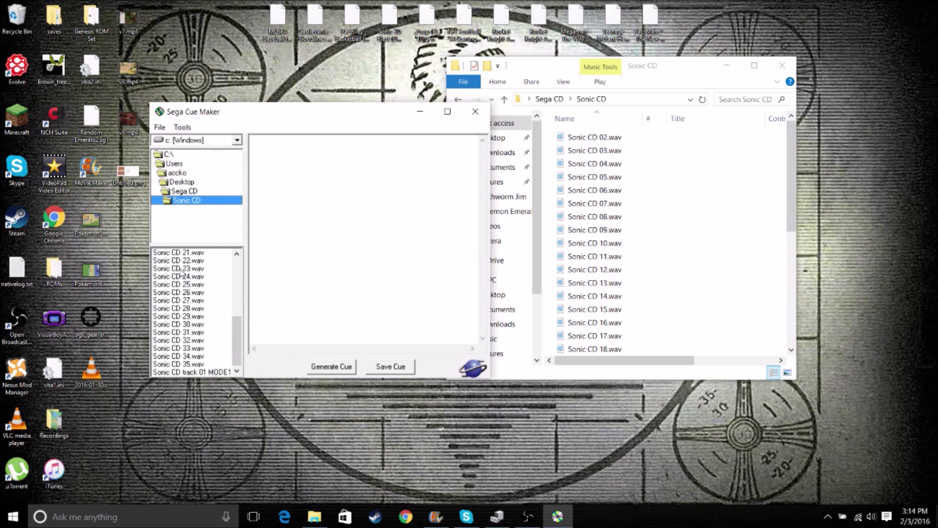
pyautogui.scroll(6, 181, 272)
pyautogui.click(332, 366)
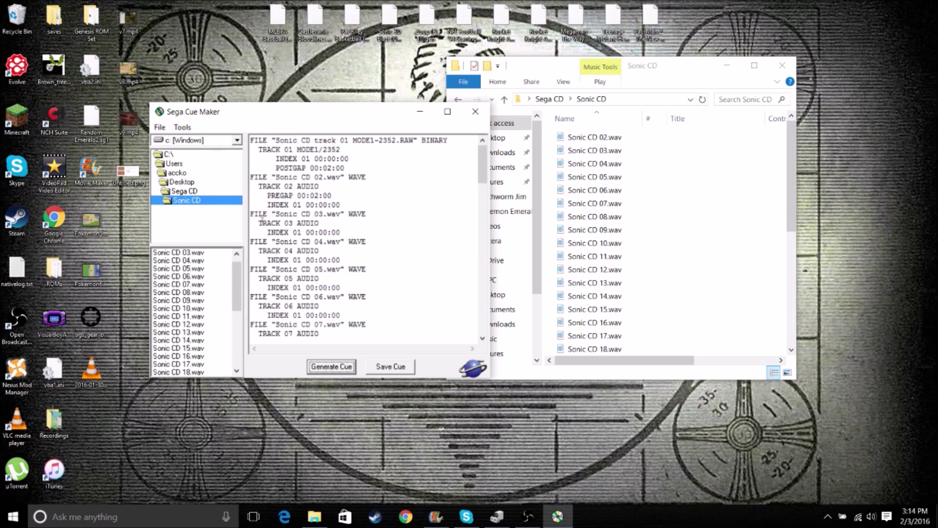
pyautogui.press('Tab')
pyautogui.press('Return')
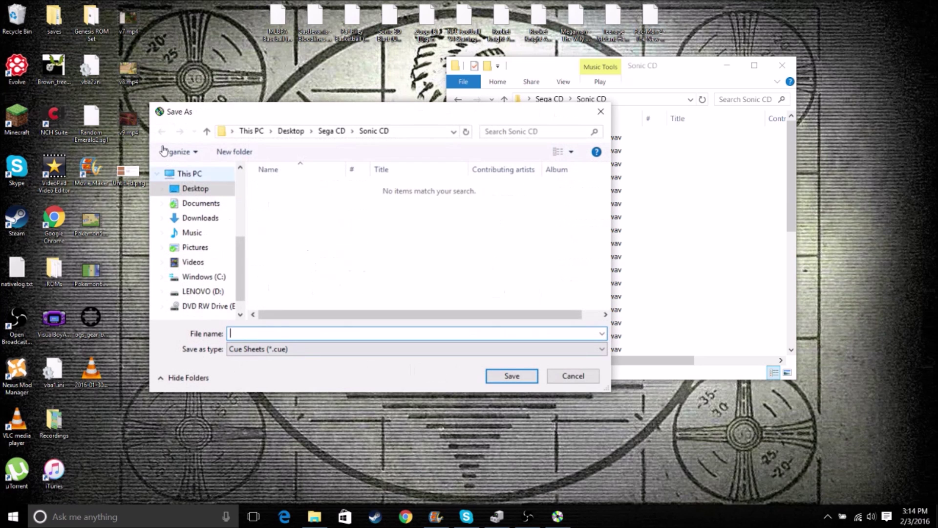
# Save the cue sheet as Sonic in the Sonic CD folder inside Sega CD on the Desktop, and close Sega Cue Maker
pyautogui.scroll(-2, 191, 208)
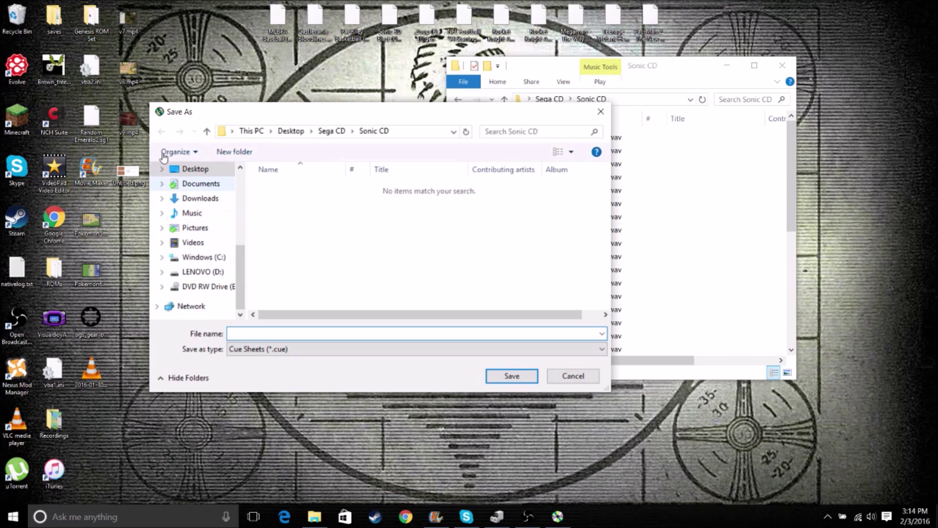
pyautogui.click(196, 169)
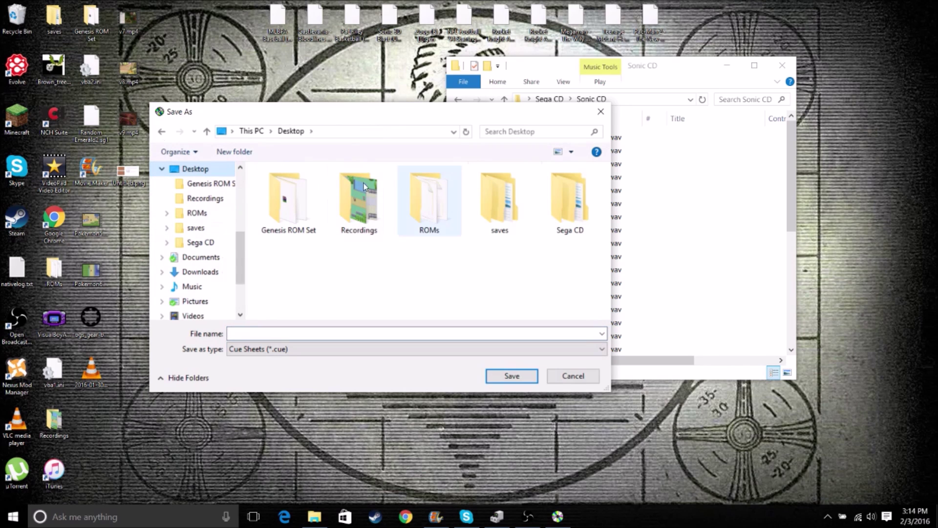
pyautogui.doubleClick(569, 200)
pyautogui.scroll(-4, 293, 254)
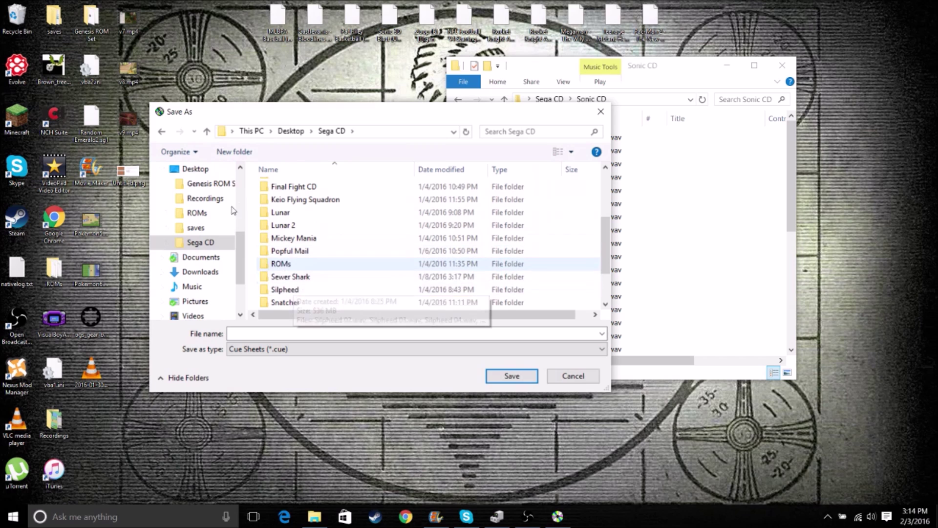
pyautogui.press('Return')
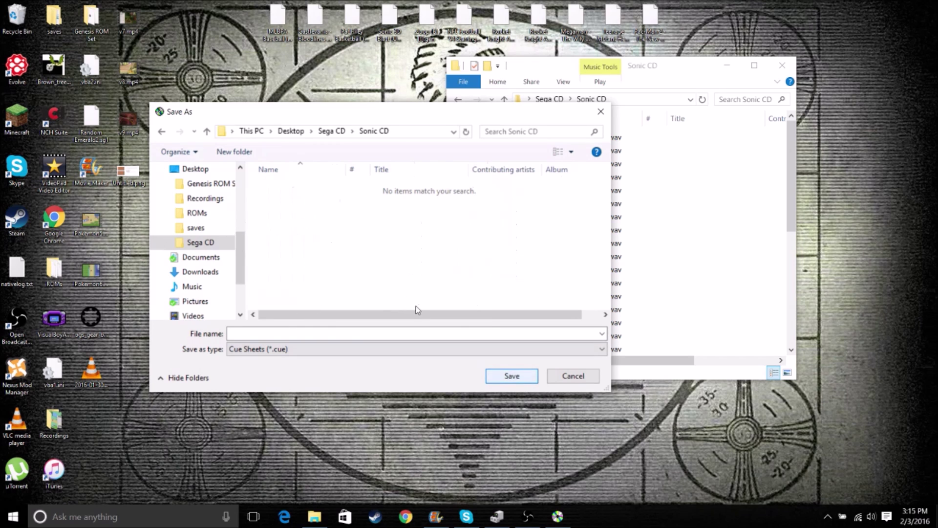
pyautogui.write('Sonic')
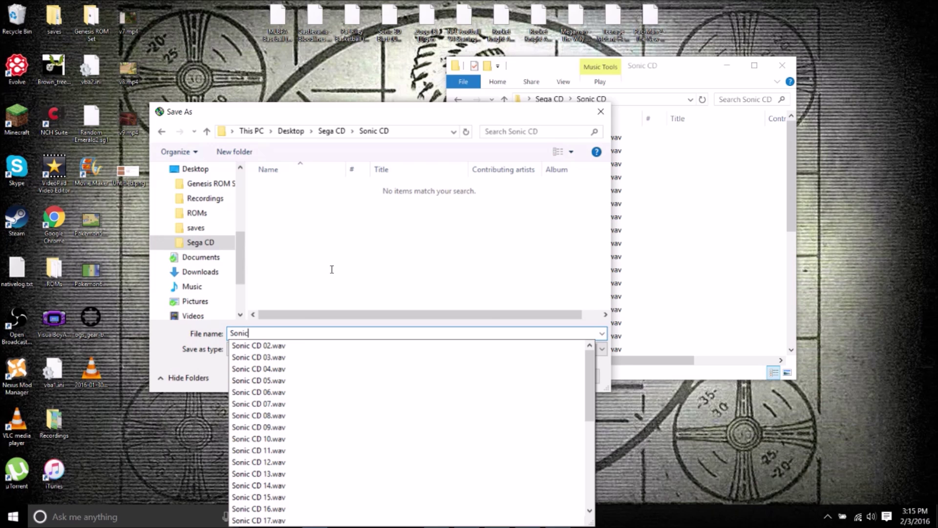
pyautogui.press('Return')
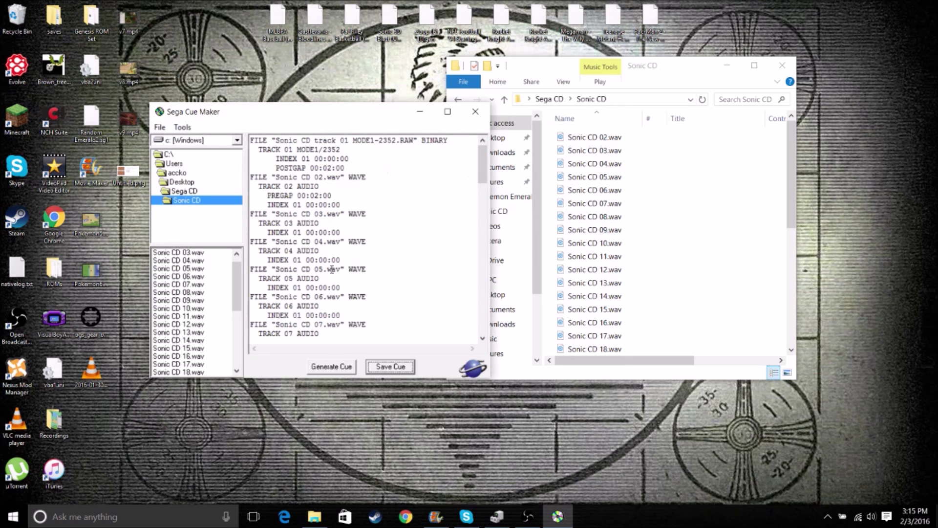
pyautogui.click(475, 111)
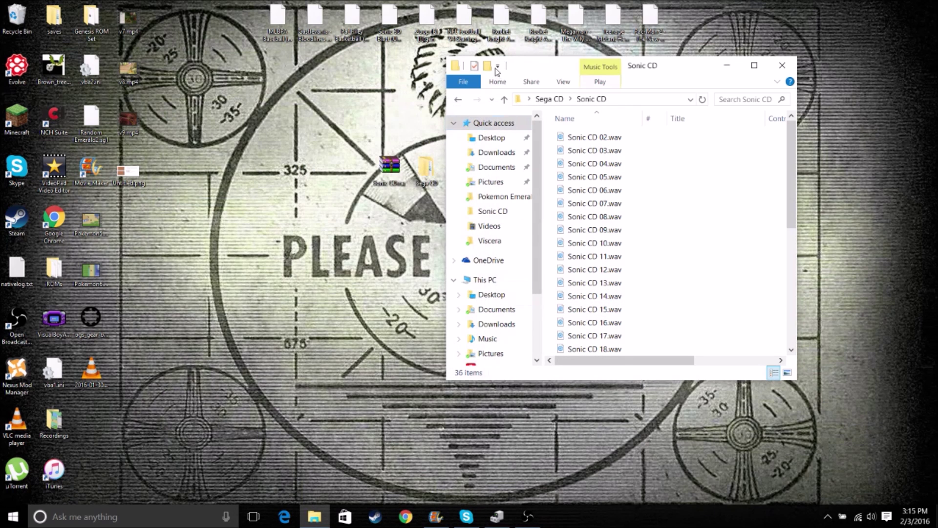
# Go back to the Sega CD folder in File Explorer, open its Burn folder and launch ImgBurn
pyautogui.moveTo(643, 65); pyautogui.dragTo(556, 81)
pyautogui.click(371, 115)
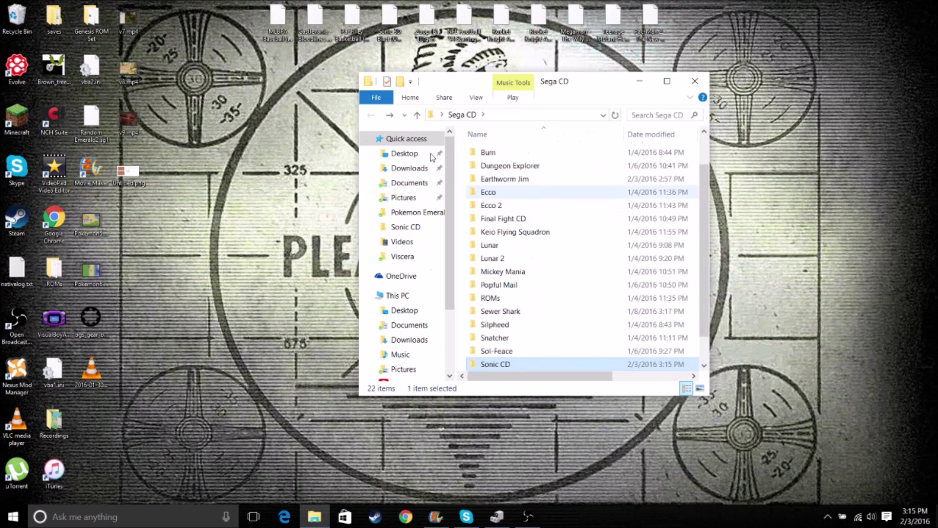
pyautogui.press('b')
pyautogui.press('b')
pyautogui.press('b')
pyautogui.press('Return')
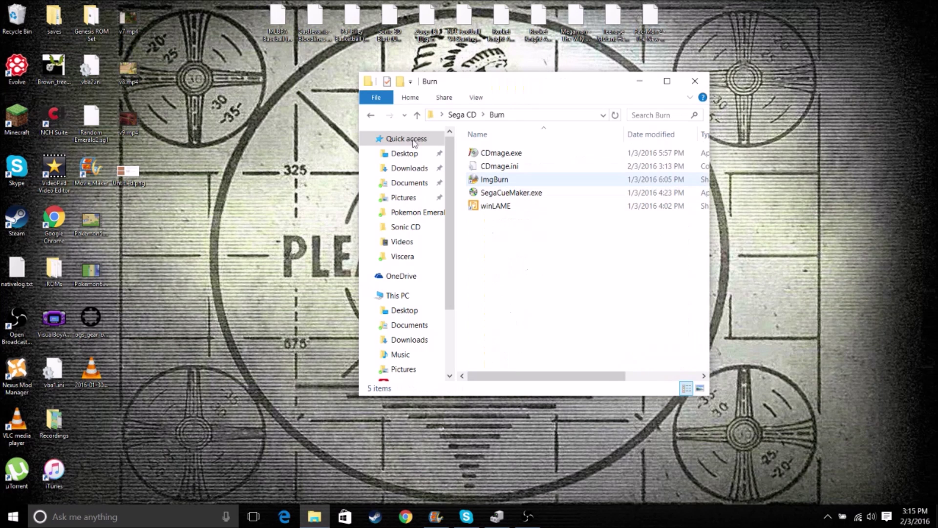
pyautogui.press('i')
pyautogui.press('c')
pyautogui.press('w')
pyautogui.press('i')
pyautogui.press('Return')
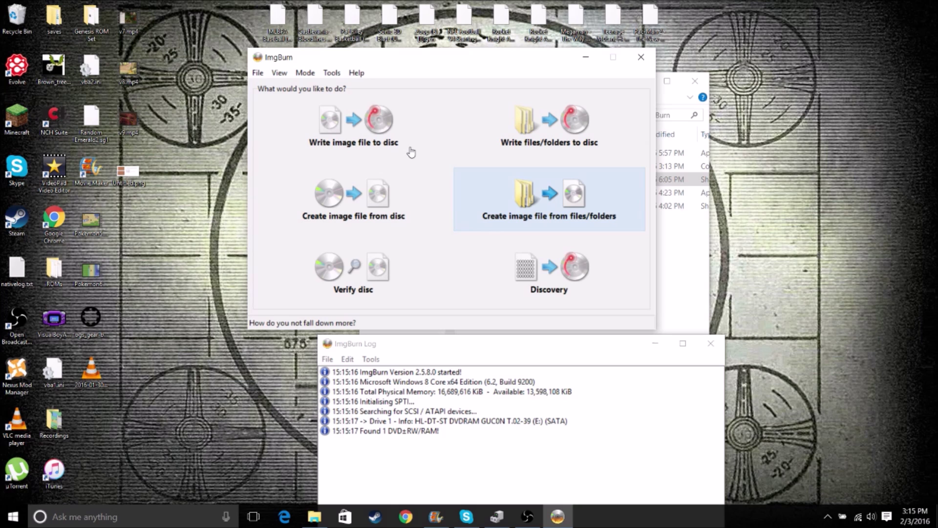
# Choose to write an image file to disc and load Sonic.cue from the Sonic CD folder inside Sega CD as the source
pyautogui.click(264, 95)
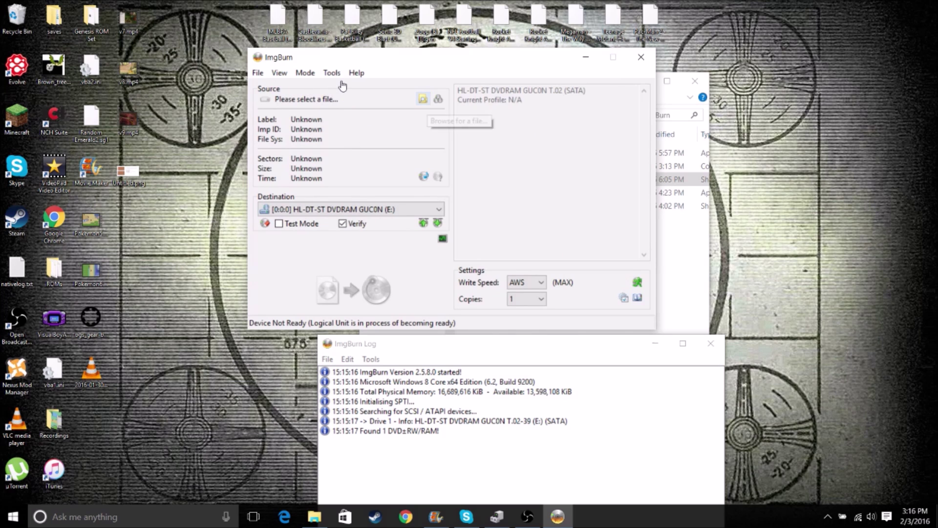
pyautogui.click(423, 99)
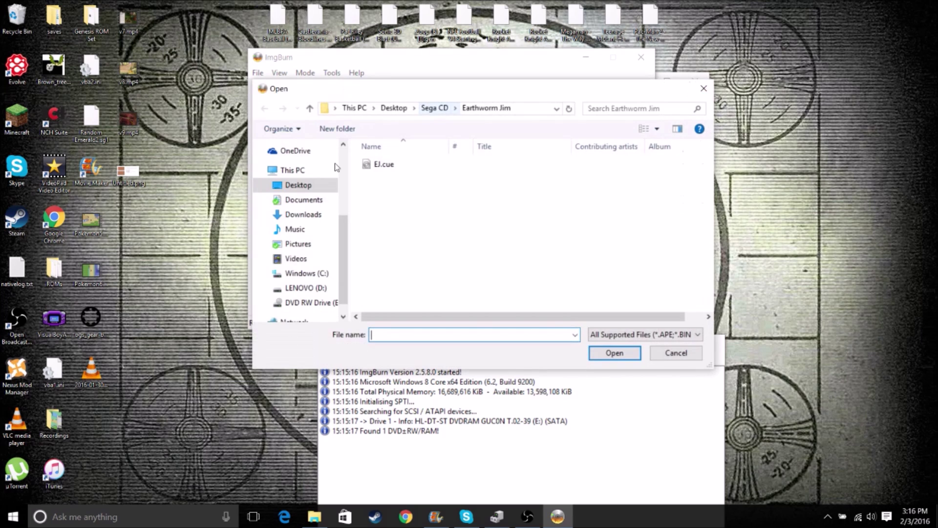
pyautogui.click(255, 169)
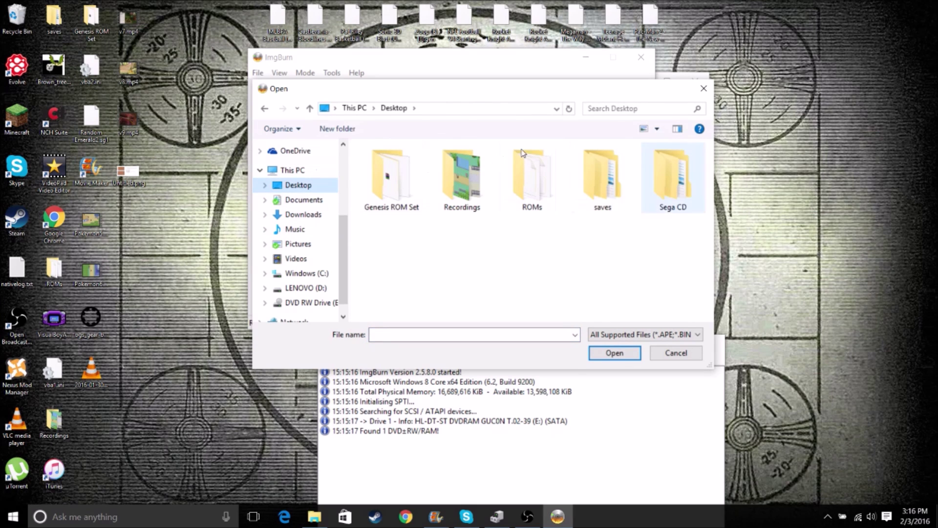
pyautogui.doubleClick(669, 176)
pyautogui.scroll(-4, 413, 206)
pyautogui.doubleClick(391, 280)
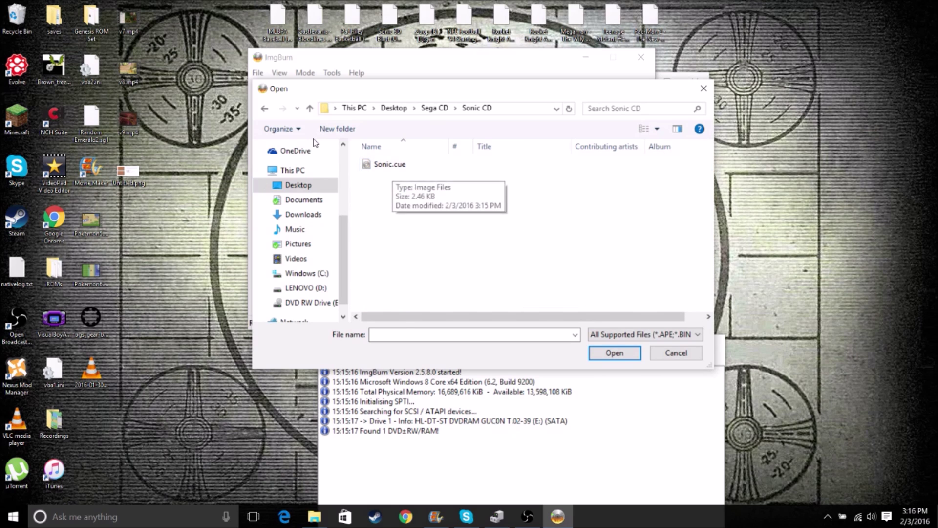
pyautogui.doubleClick(389, 165)
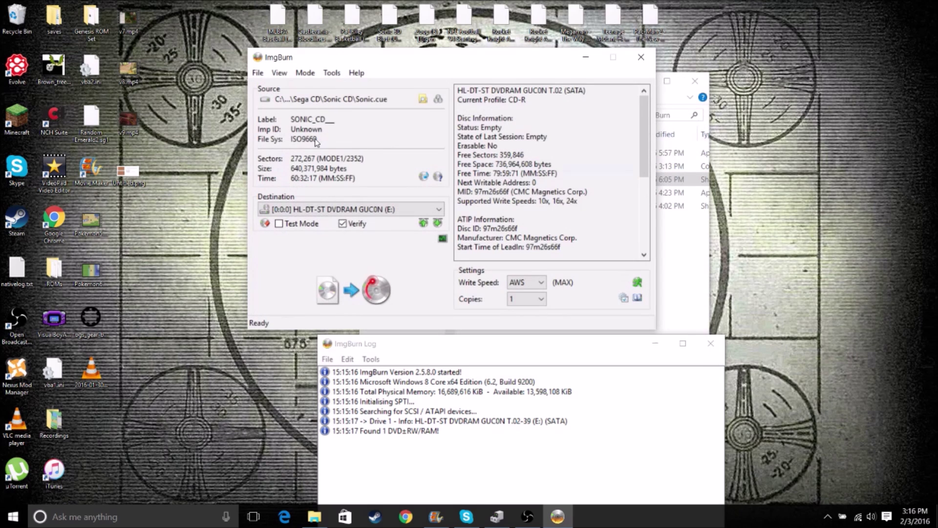